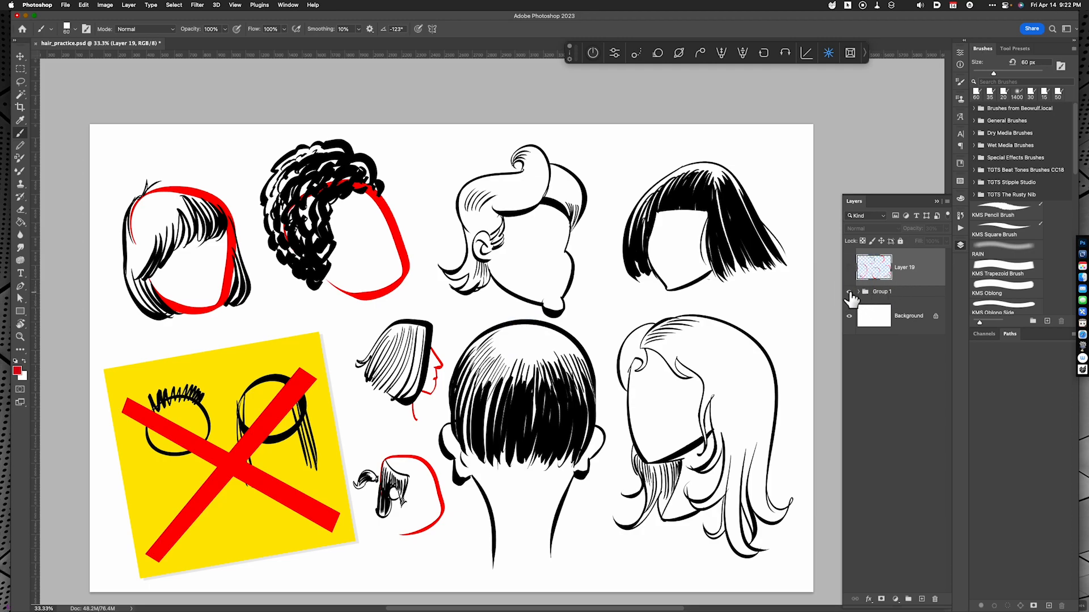
# Hide Group 1, show Layer 19 with the pink head outlines, and add a new layer above it for brush work
pyautogui.click(850, 292)
pyautogui.click(850, 269)
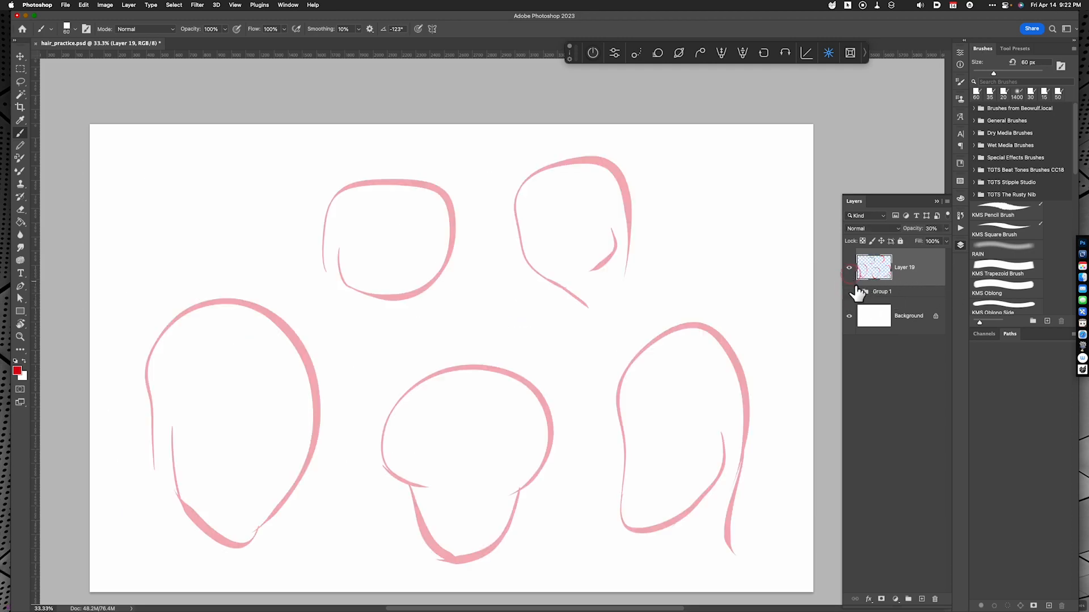
pyautogui.press('alt+shift+super+n')
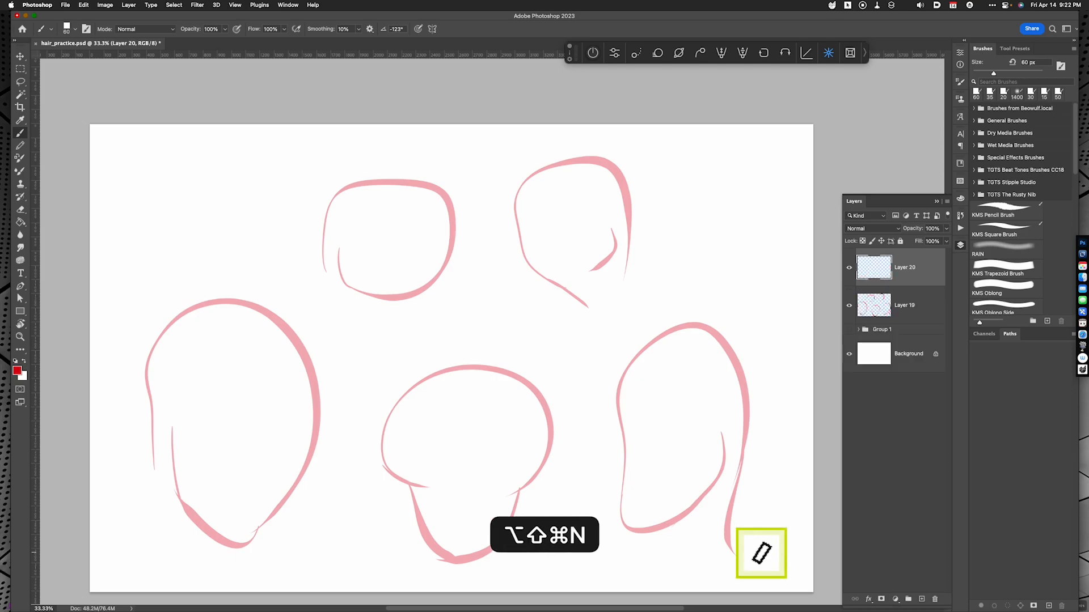
pyautogui.press('b')
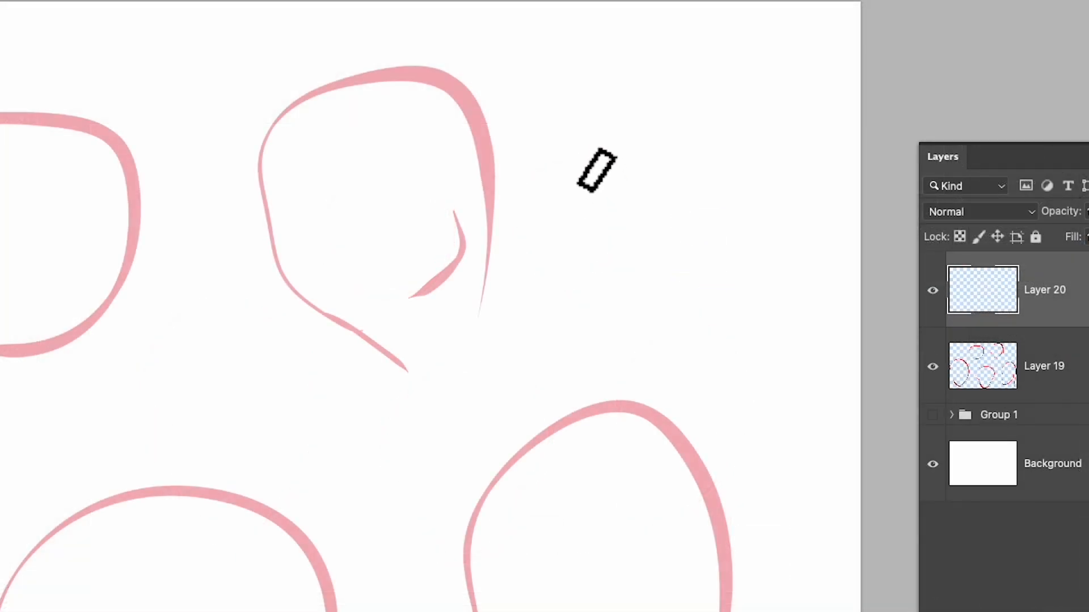
# Paint a curved, tapering red hair strand beside the upper-right head and mark its thick end "root" with an arrow
pyautogui.moveTo(607, 135)
pyautogui.mouseDown()
pyautogui.moveTo(676, 282)
pyautogui.moveTo(691, 372)
pyautogui.mouseUp()
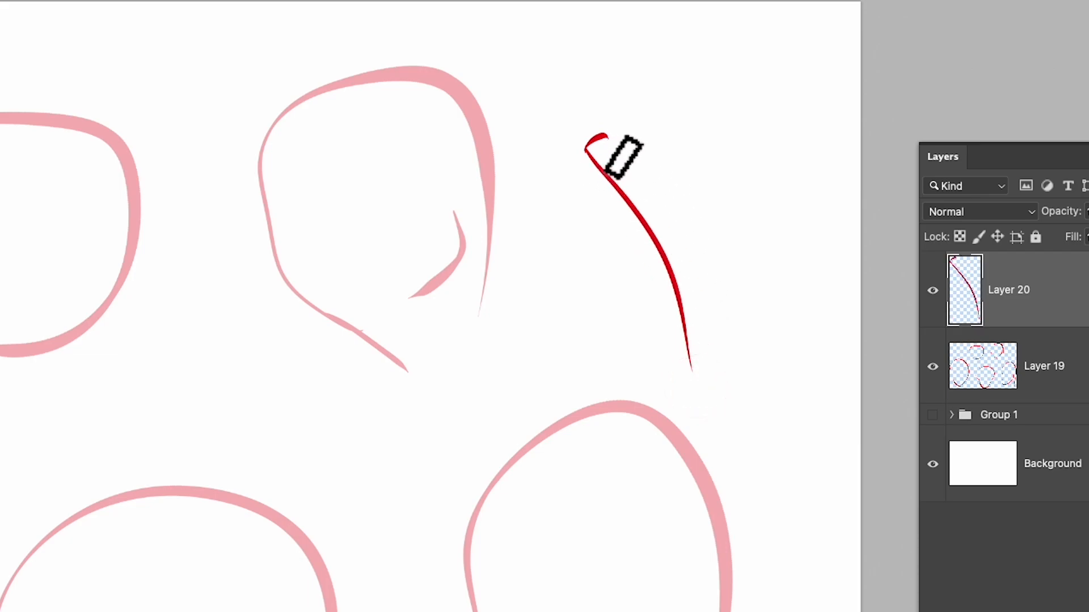
pyautogui.moveTo(602, 136); pyautogui.dragTo(695, 374)
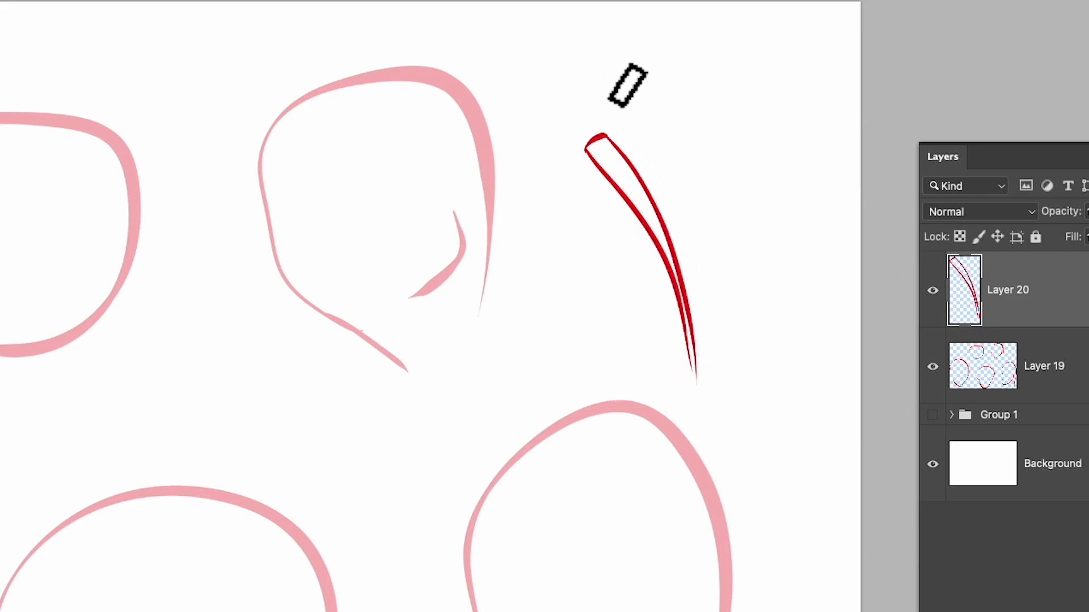
pyautogui.moveTo(624, 64); pyautogui.dragTo(597, 117)
pyautogui.moveTo(638, 60); pyautogui.dragTo(651, 55)
pyautogui.moveTo(655, 41); pyautogui.dragTo(654, 56)
pyautogui.moveTo(649, 50); pyautogui.dragTo(659, 47)
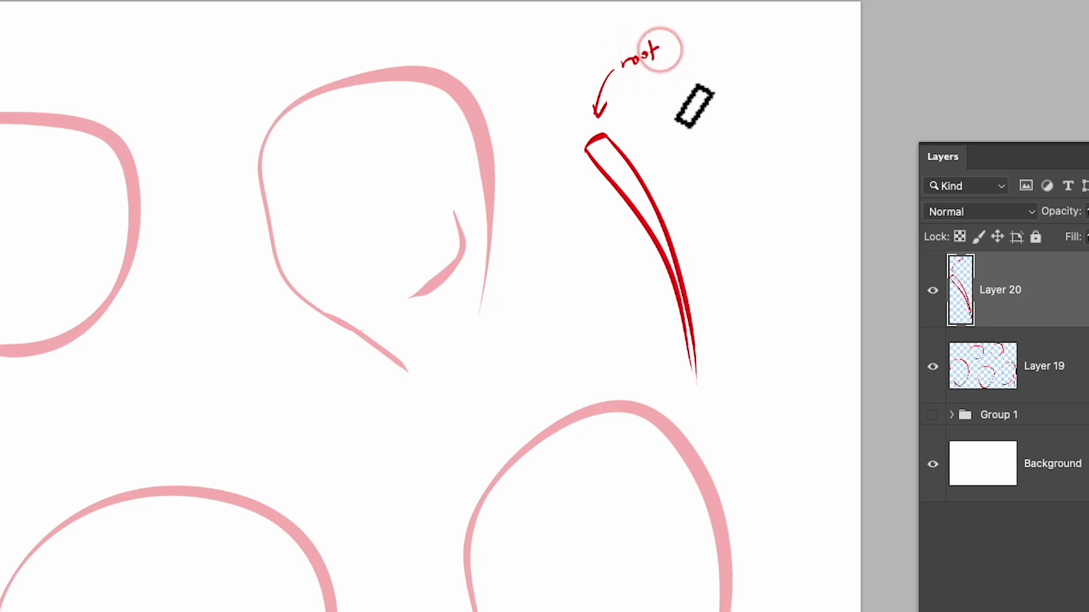
# Extend the strand to a long point labelled "end" and hatch its root section with short cross strokes
pyautogui.moveTo(697, 377); pyautogui.dragTo(712, 433)
pyautogui.moveTo(711, 364)
pyautogui.mouseDown()
pyautogui.moveTo(717, 440)
pyautogui.moveTo(787, 397)
pyautogui.mouseUp()
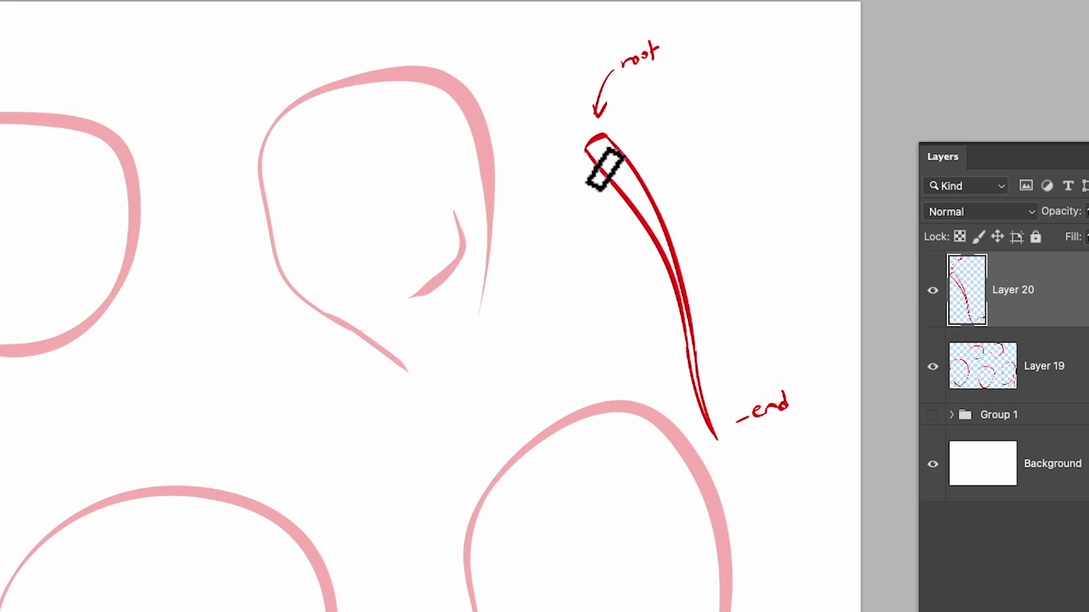
pyautogui.moveTo(591, 154)
pyautogui.mouseDown()
pyautogui.moveTo(612, 146)
pyautogui.moveTo(644, 192)
pyautogui.mouseUp()
pyautogui.moveTo(631, 210); pyautogui.dragTo(649, 202)
pyautogui.click(646, 217)
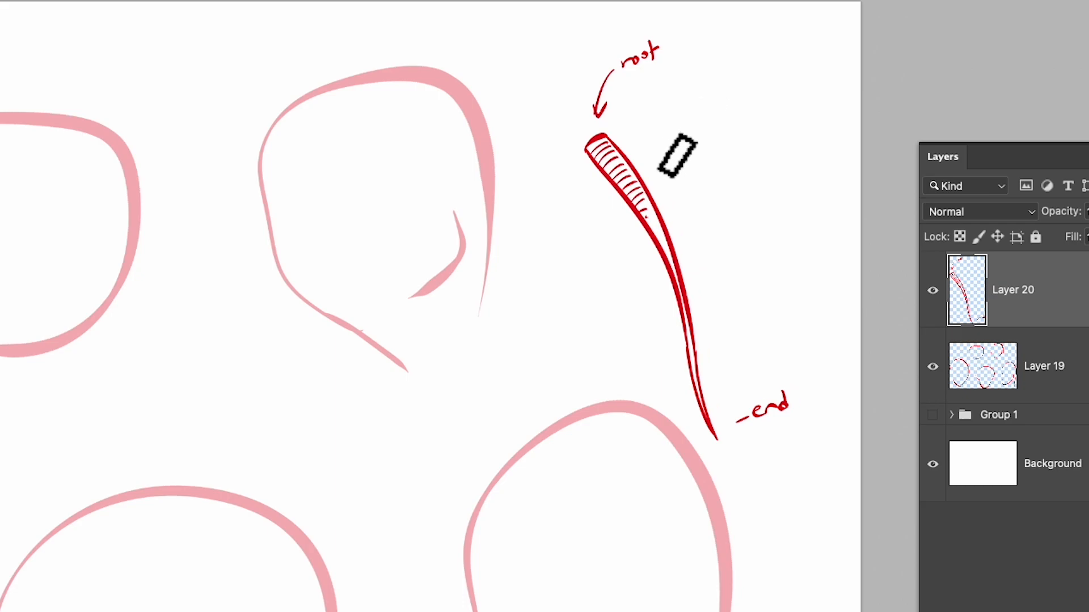
# Outline a wider, S-curved lock of hair with a rounded top beside the labelled strand
pyautogui.moveTo(679, 116)
pyautogui.mouseDown()
pyautogui.moveTo(713, 255)
pyautogui.moveTo(761, 292)
pyautogui.mouseUp()
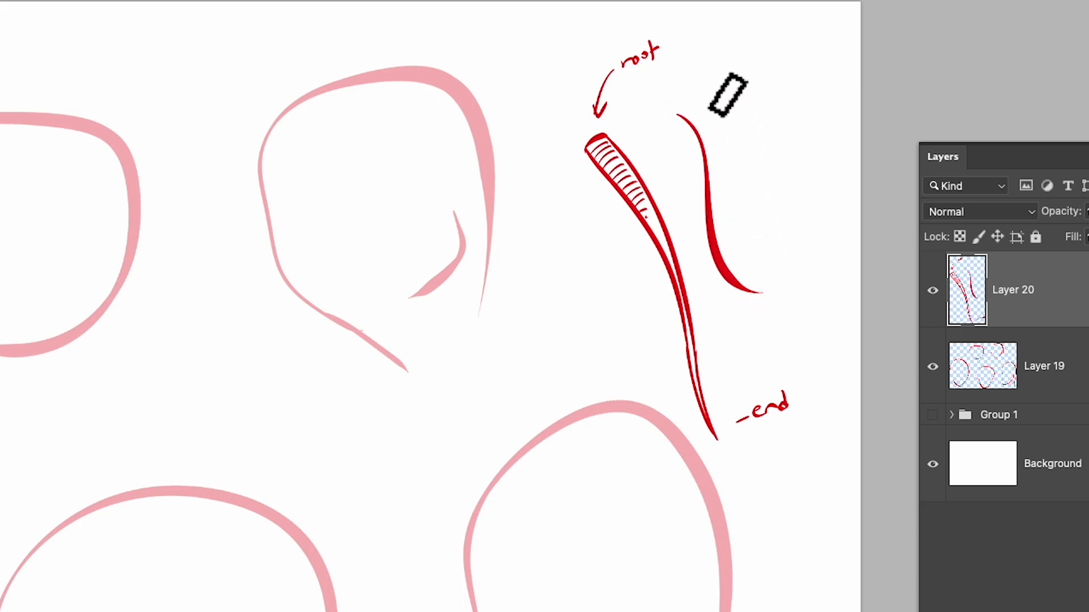
pyautogui.moveTo(679, 117)
pyautogui.mouseDown()
pyautogui.moveTo(783, 82)
pyautogui.moveTo(827, 231)
pyautogui.mouseUp()
pyautogui.hotkey('ctrl', 'z')
pyautogui.moveTo(784, 94)
pyautogui.mouseDown()
pyautogui.moveTo(801, 288)
pyautogui.moveTo(846, 292)
pyautogui.moveTo(746, 289)
pyautogui.moveTo(809, 306)
pyautogui.mouseUp()
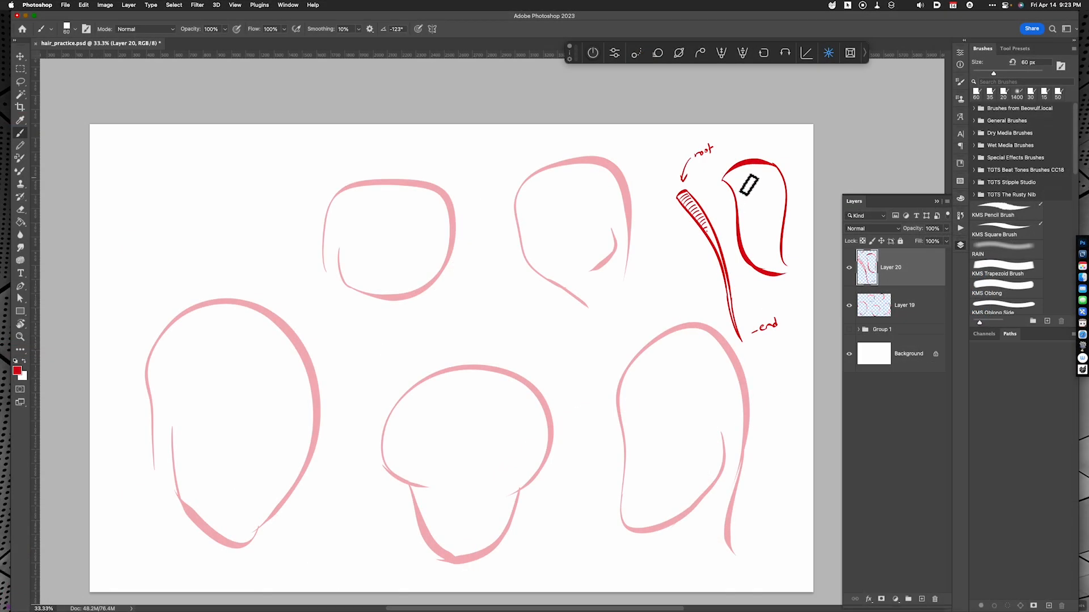
# Shade the root area of the wide lock with dense short strokes following its curve
pyautogui.press('super+equal')
pyautogui.moveTo(748, 318); pyautogui.dragTo(386, 447)
pyautogui.moveTo(502, 221); pyautogui.dragTo(533, 276)
pyautogui.moveTo(523, 206)
pyautogui.mouseDown()
pyautogui.moveTo(545, 260)
pyautogui.moveTo(558, 244)
pyautogui.mouseUp()
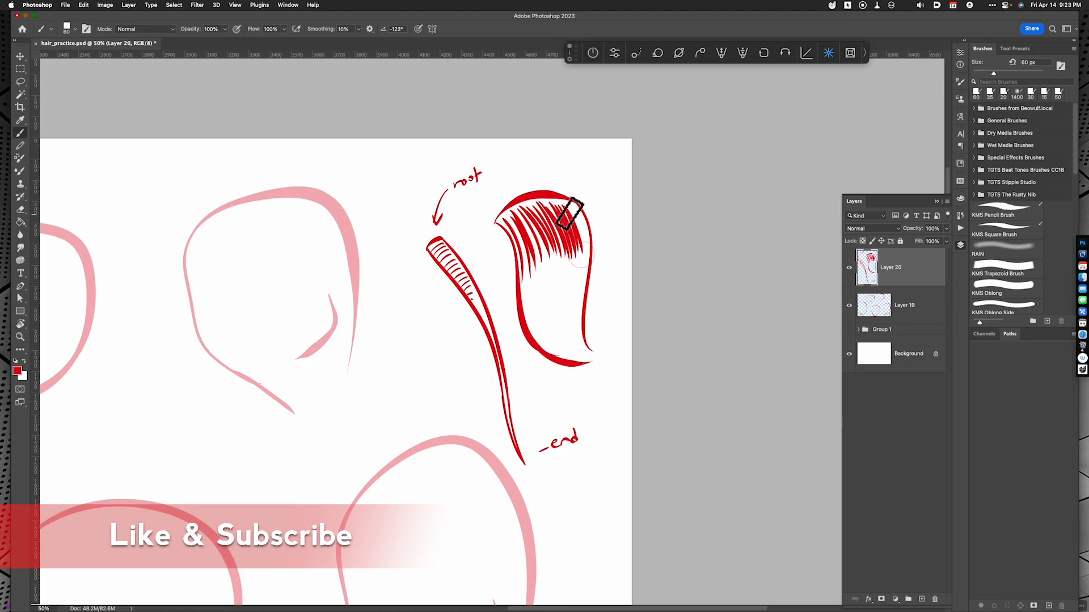
pyautogui.moveTo(571, 197); pyautogui.dragTo(587, 243)
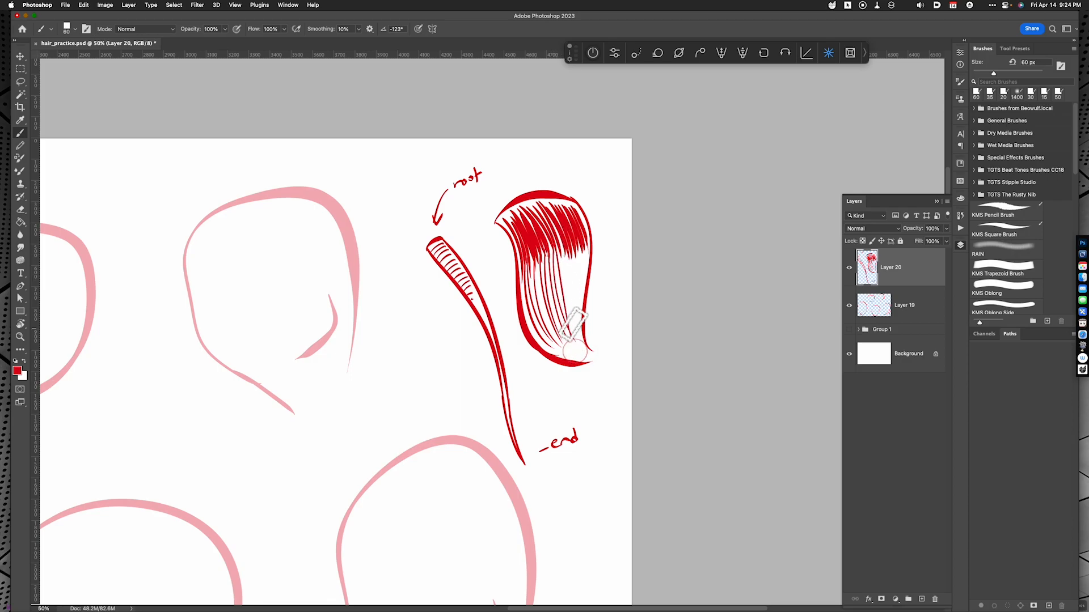
# Fill the wide lock's body with long flowing strands that converge on its lower tip, redoing any poor strokes
pyautogui.press('super+z')
pyautogui.moveTo(582, 329); pyautogui.dragTo(583, 339)
pyautogui.press('super+z')
pyautogui.moveTo(584, 253); pyautogui.dragTo(582, 335)
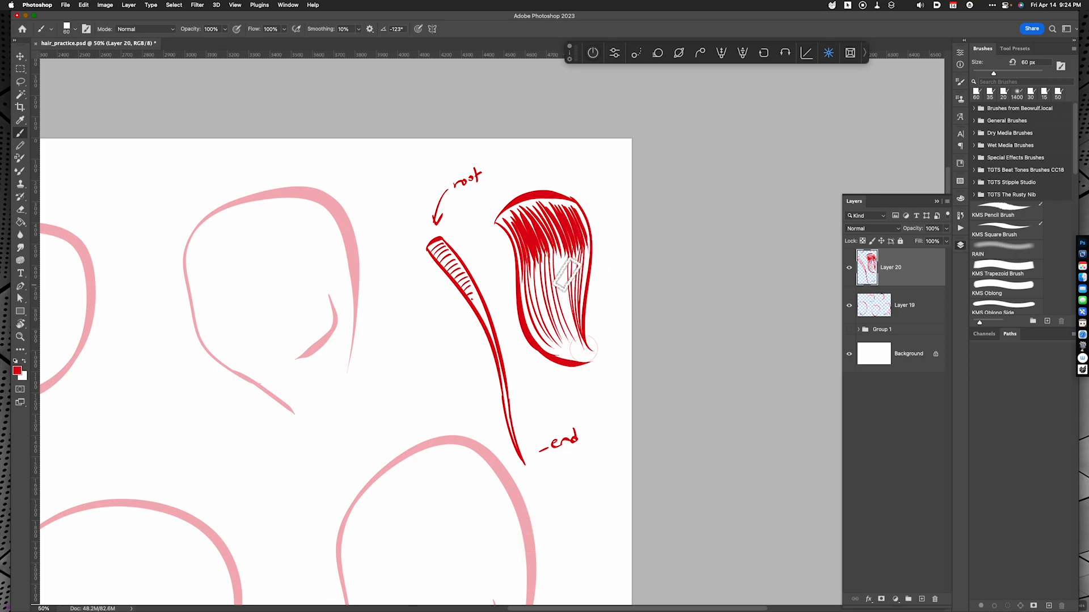
pyautogui.moveTo(559, 249); pyautogui.dragTo(578, 354)
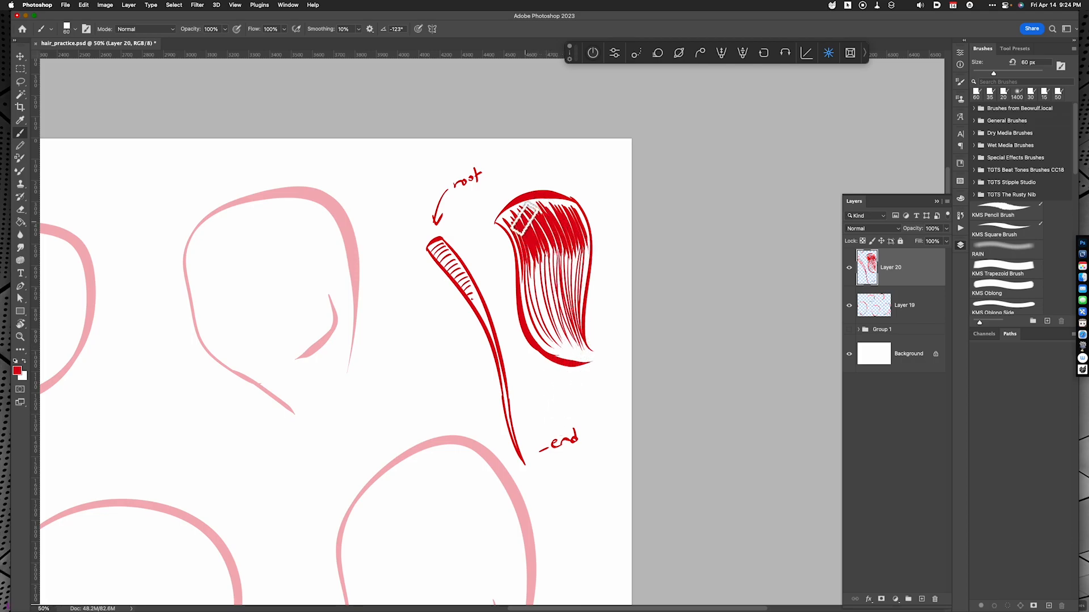
pyautogui.moveTo(524, 284); pyautogui.dragTo(599, 361)
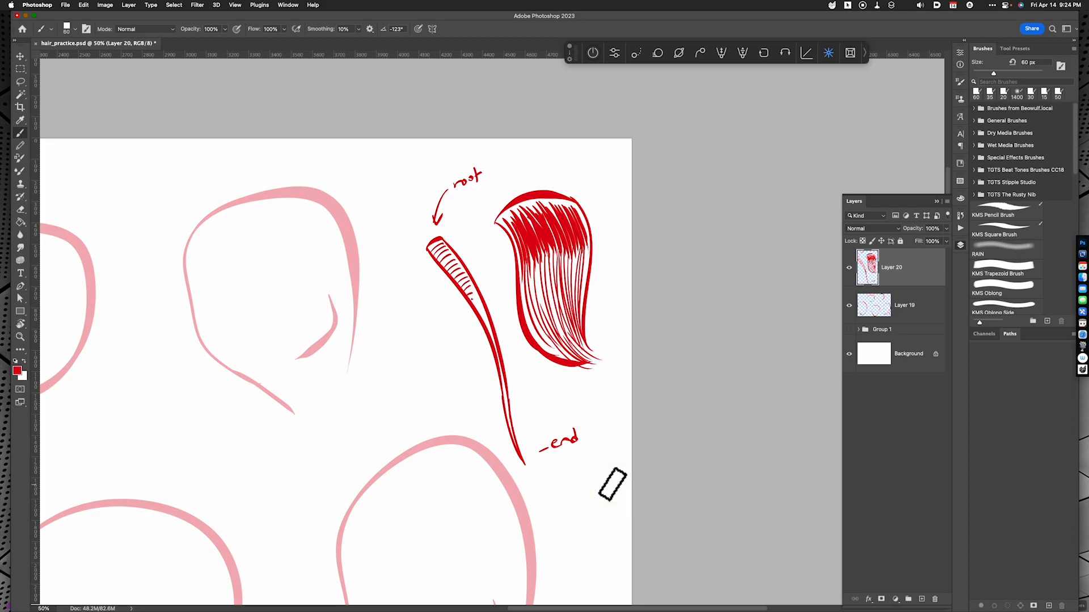
# Hide Layer 20 and add a new empty layer for drawing hair on the head outlines
pyautogui.click(849, 269)
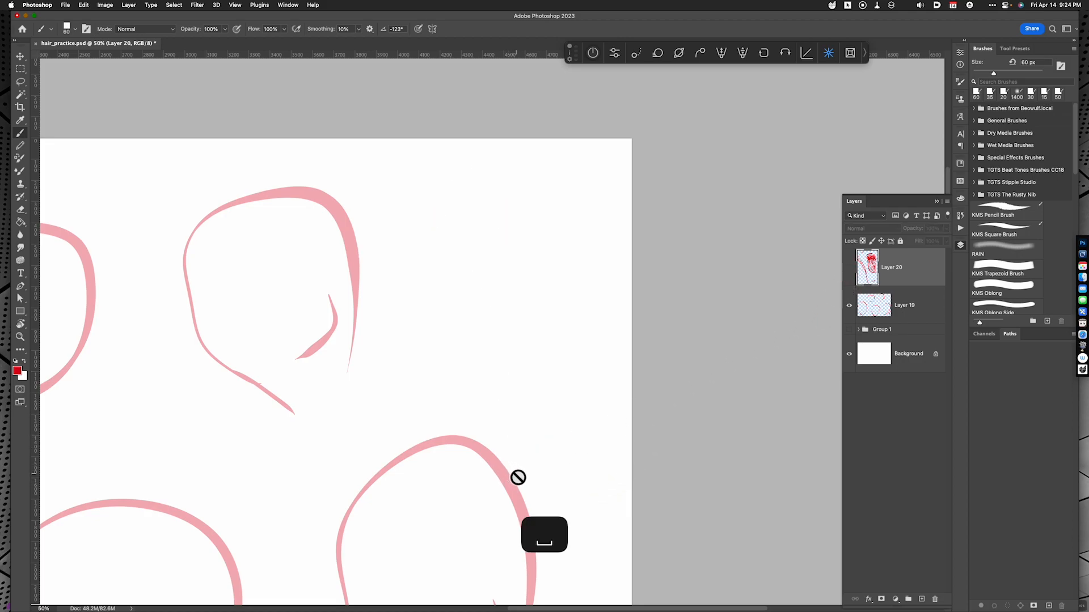
pyautogui.press('super+minus')
pyautogui.moveTo(437, 461); pyautogui.dragTo(685, 365)
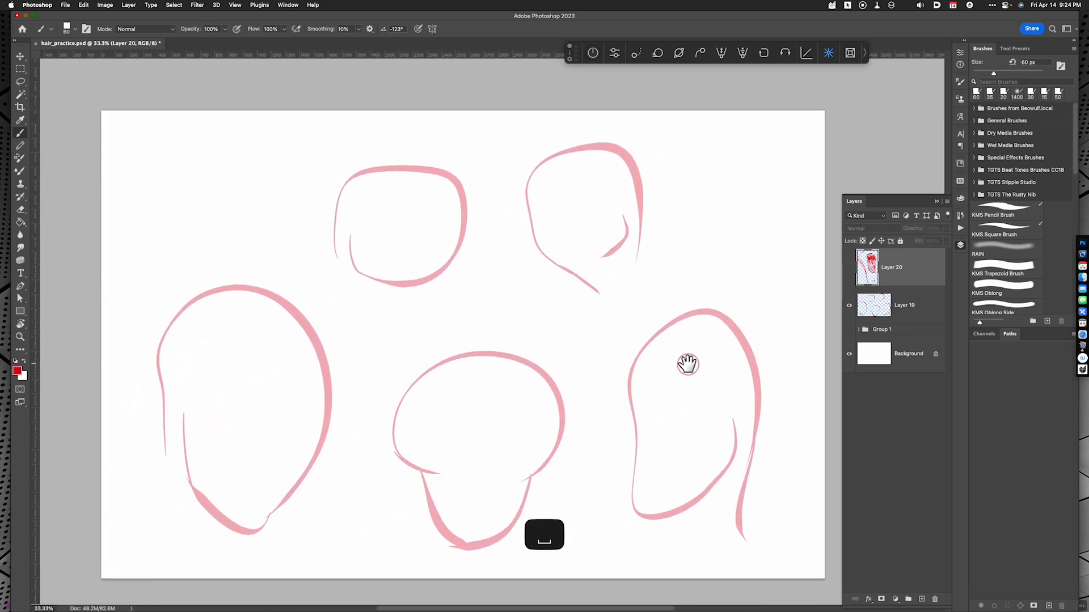
pyautogui.click(688, 366)
pyautogui.press('alt+shift+super+n')
pyautogui.press('shift')
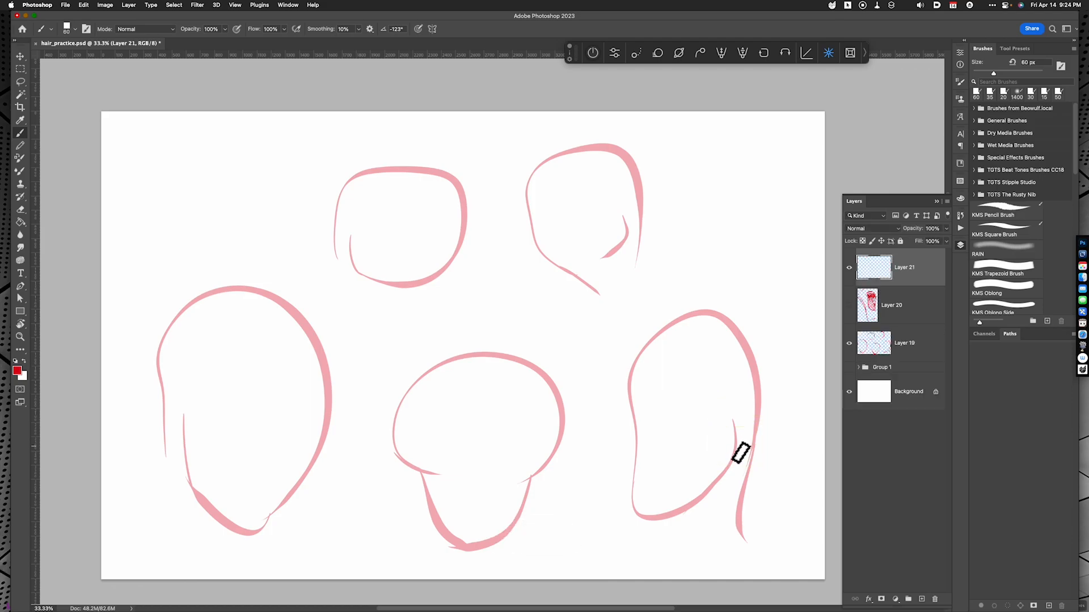
pyautogui.click(686, 387)
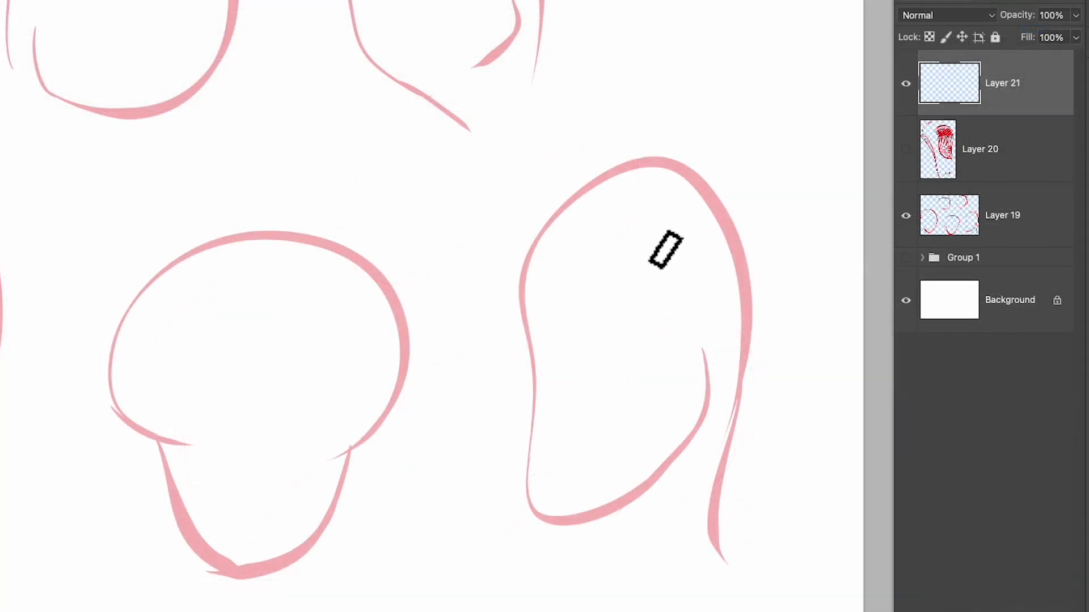
# Draw the parting line on the lower-right head and the two long outer contours of the hair falling from it
pyautogui.moveTo(705, 355); pyautogui.dragTo(746, 330)
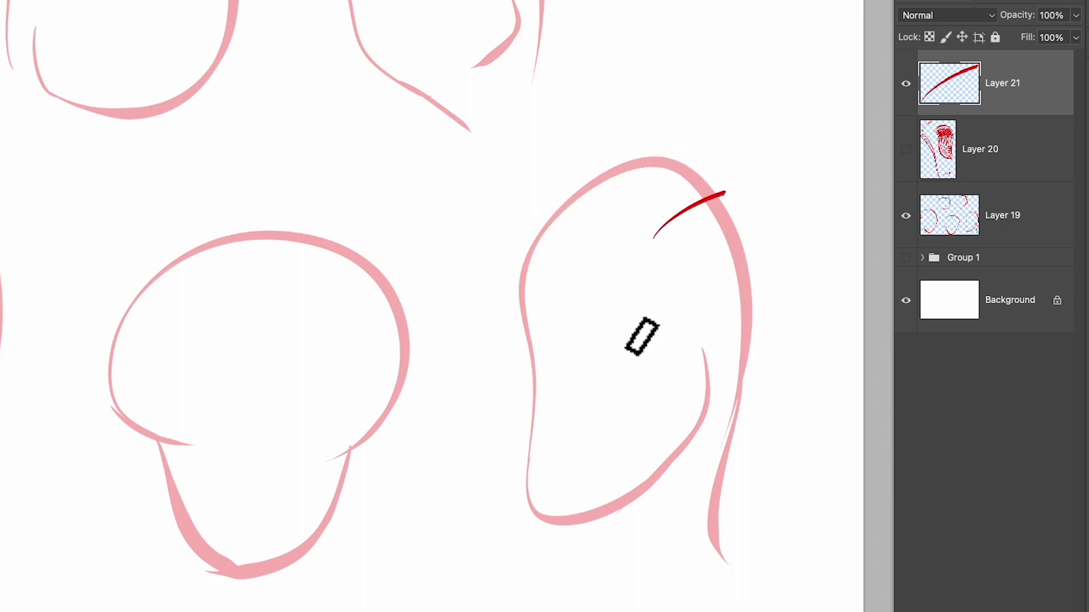
pyautogui.click(426, 547)
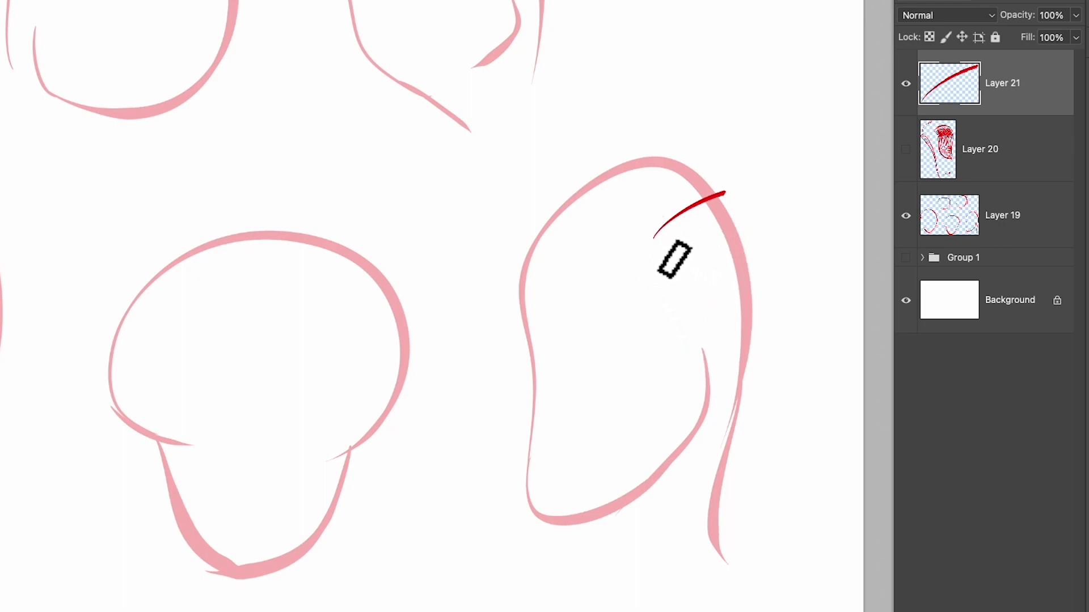
pyautogui.moveTo(655, 239)
pyautogui.mouseDown()
pyautogui.moveTo(673, 482)
pyautogui.moveTo(708, 513)
pyautogui.moveTo(735, 479)
pyautogui.mouseUp()
pyautogui.press('e')
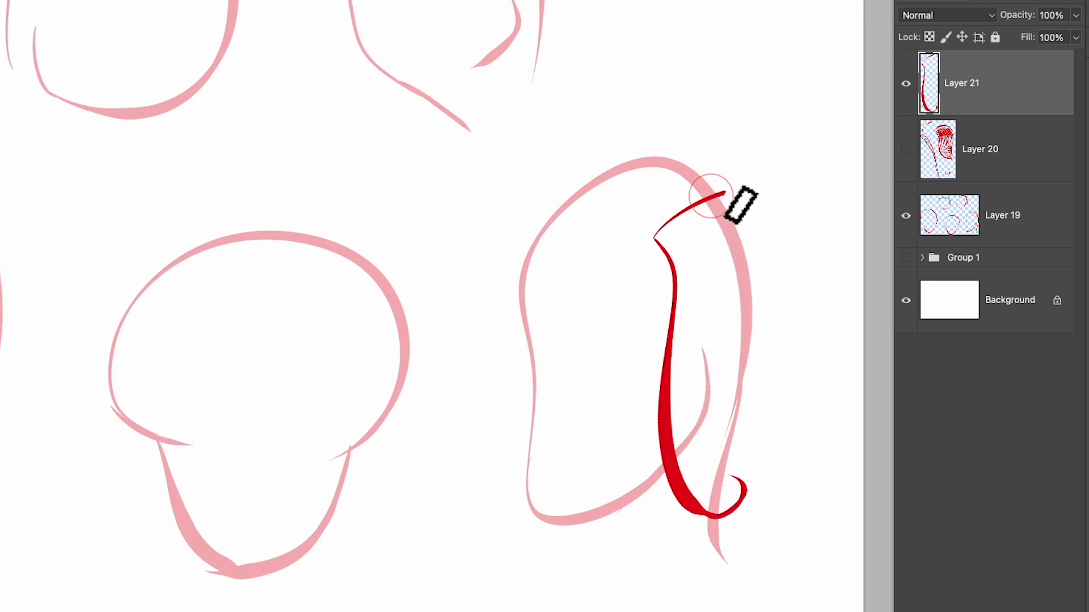
pyautogui.moveTo(726, 193); pyautogui.dragTo(778, 475)
# Add curled, hooked tips between the two long contours at the bottom of the hair
pyautogui.moveTo(773, 425); pyautogui.dragTo(805, 449)
pyautogui.press('super+z')
pyautogui.moveTo(754, 404)
pyautogui.mouseDown()
pyautogui.moveTo(746, 537)
pyautogui.moveTo(725, 535)
pyautogui.moveTo(748, 558)
pyautogui.mouseUp()
pyautogui.moveTo(690, 383)
pyautogui.mouseDown()
pyautogui.moveTo(709, 456)
pyautogui.moveTo(746, 509)
pyautogui.moveTo(784, 491)
pyautogui.moveTo(811, 565)
pyautogui.mouseUp()
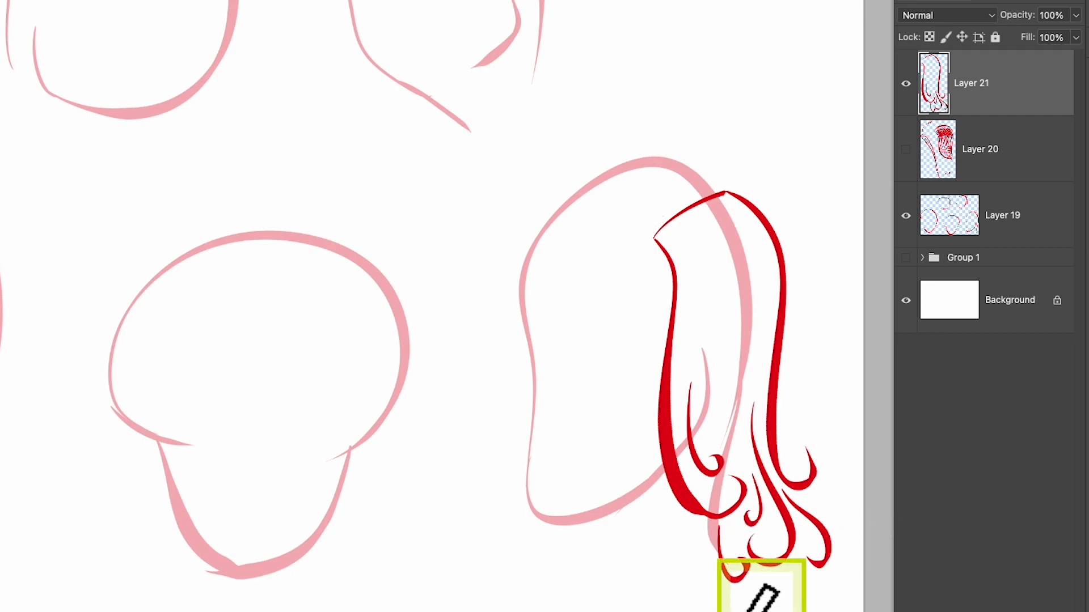
# Draw thin vertical strokes flowing down from the parting through the long side section of hair
pyautogui.moveTo(684, 245)
pyautogui.mouseDown()
pyautogui.moveTo(699, 312)
pyautogui.moveTo(725, 329)
pyautogui.mouseUp()
pyautogui.moveTo(721, 221)
pyautogui.mouseDown()
pyautogui.moveTo(742, 306)
pyautogui.moveTo(765, 289)
pyautogui.mouseUp()
pyautogui.moveTo(760, 234); pyautogui.dragTo(773, 358)
pyautogui.moveTo(680, 239)
pyautogui.mouseDown()
pyautogui.moveTo(697, 369)
pyautogui.moveTo(704, 272)
pyautogui.moveTo(704, 303)
pyautogui.moveTo(721, 295)
pyautogui.moveTo(715, 252)
pyautogui.moveTo(721, 326)
pyautogui.mouseUp()
pyautogui.moveTo(716, 234); pyautogui.dragTo(738, 329)
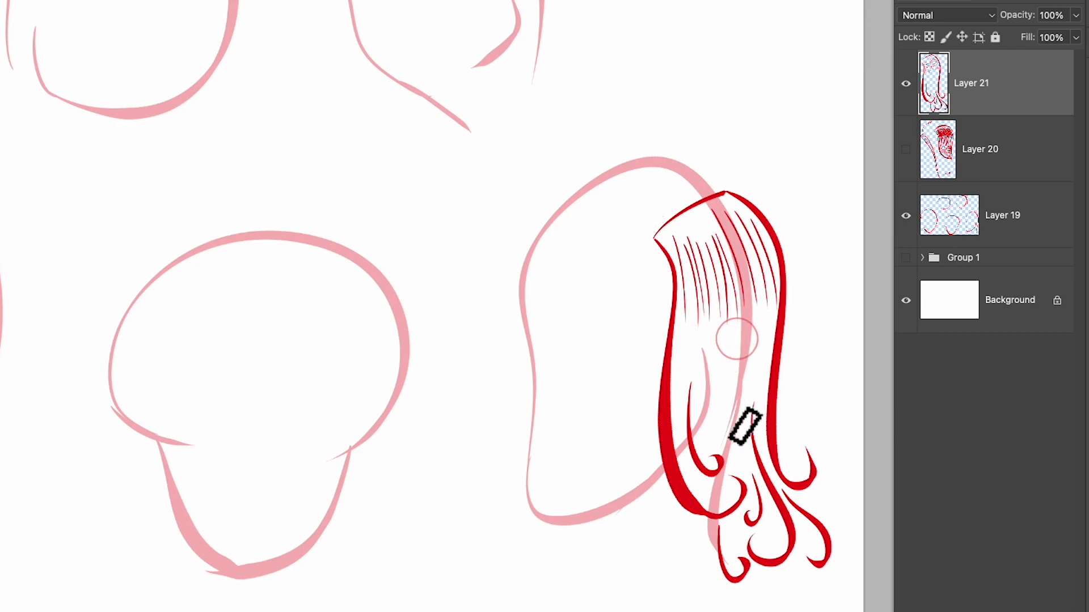
pyautogui.moveTo(724, 220); pyautogui.dragTo(745, 311)
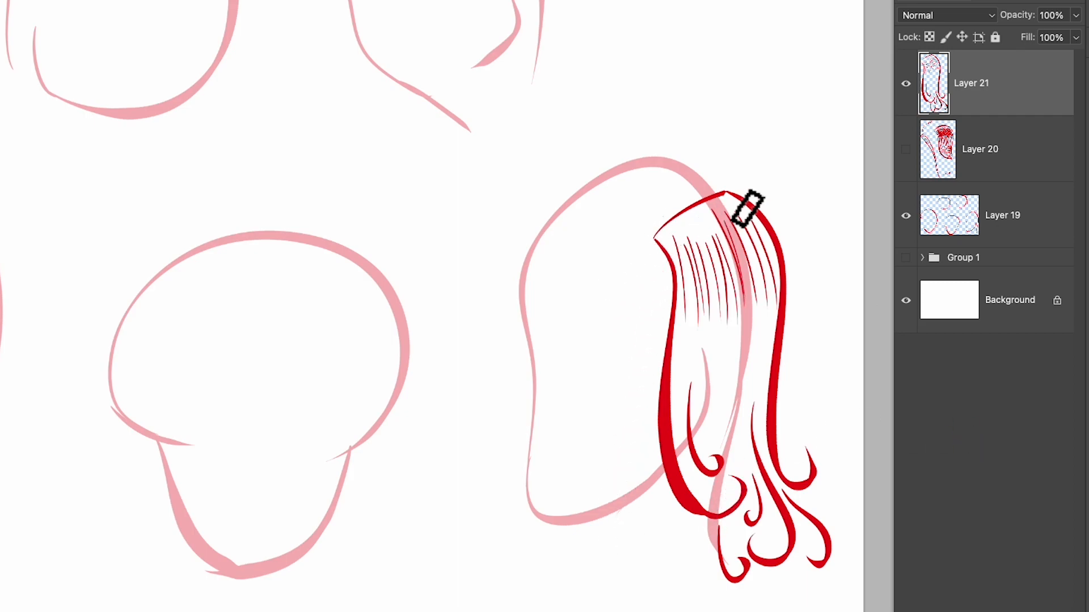
# Outline the hair on the other side of the parting over the crown and forehead, ending in small curls beside the face
pyautogui.moveTo(720, 187)
pyautogui.mouseDown()
pyautogui.moveTo(493, 282)
pyautogui.moveTo(508, 385)
pyautogui.mouseUp()
pyautogui.moveTo(655, 242)
pyautogui.mouseDown()
pyautogui.moveTo(510, 301)
pyautogui.moveTo(577, 238)
pyautogui.mouseUp()
pyautogui.moveTo(521, 287)
pyautogui.mouseDown()
pyautogui.moveTo(530, 417)
pyautogui.moveTo(471, 427)
pyautogui.mouseUp()
pyautogui.moveTo(504, 360); pyautogui.dragTo(490, 399)
pyautogui.press('super+z')
pyautogui.press('super+z')
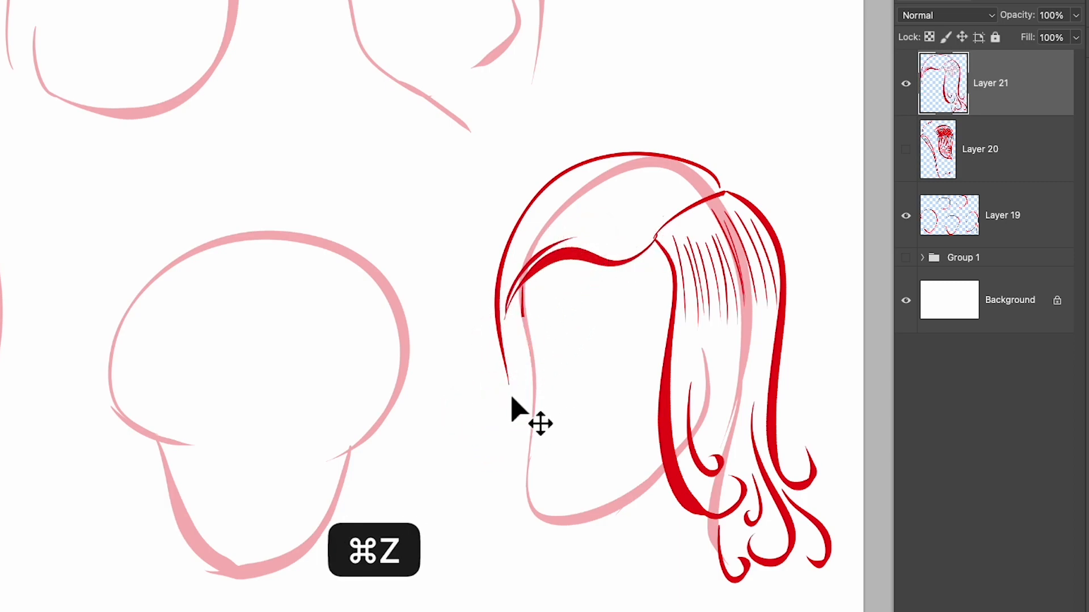
pyautogui.moveTo(504, 349)
pyautogui.mouseDown()
pyautogui.moveTo(488, 405)
pyautogui.moveTo(514, 484)
pyautogui.moveTo(481, 500)
pyautogui.mouseUp()
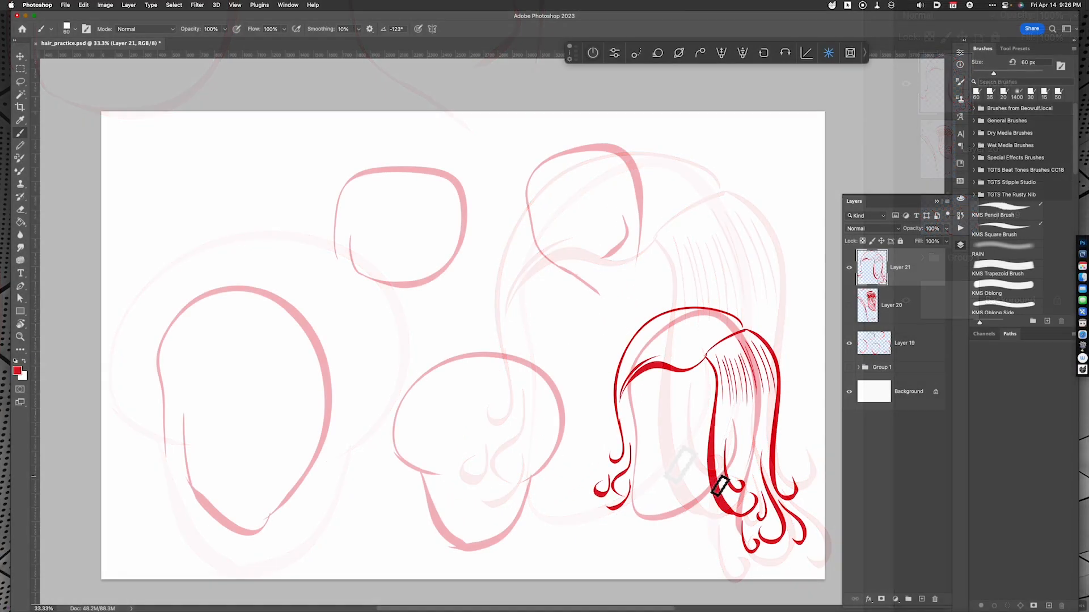
# Hatch the front hair section between the crown and forehead with short curved strokes running from the parting to the temple
pyautogui.press('r')
pyautogui.moveTo(706, 442)
pyautogui.mouseDown()
pyautogui.moveTo(731, 338)
pyautogui.moveTo(624, 384)
pyautogui.moveTo(590, 455)
pyautogui.mouseUp()
pyautogui.press('b')
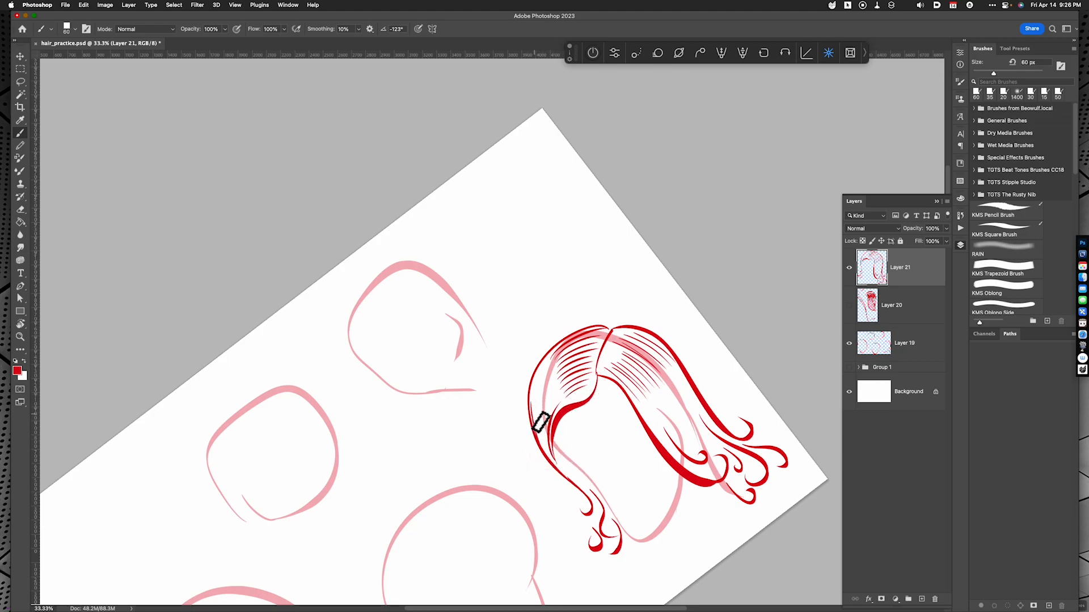
pyautogui.press('Escape')
pyautogui.moveTo(610, 404); pyautogui.dragTo(619, 345)
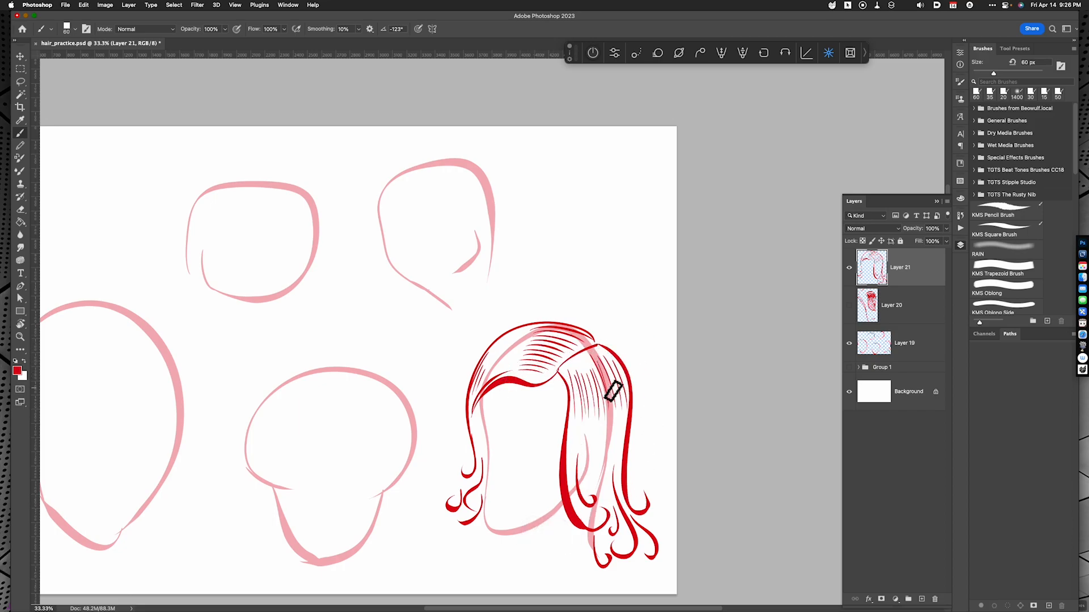
pyautogui.moveTo(586, 425); pyautogui.dragTo(631, 419)
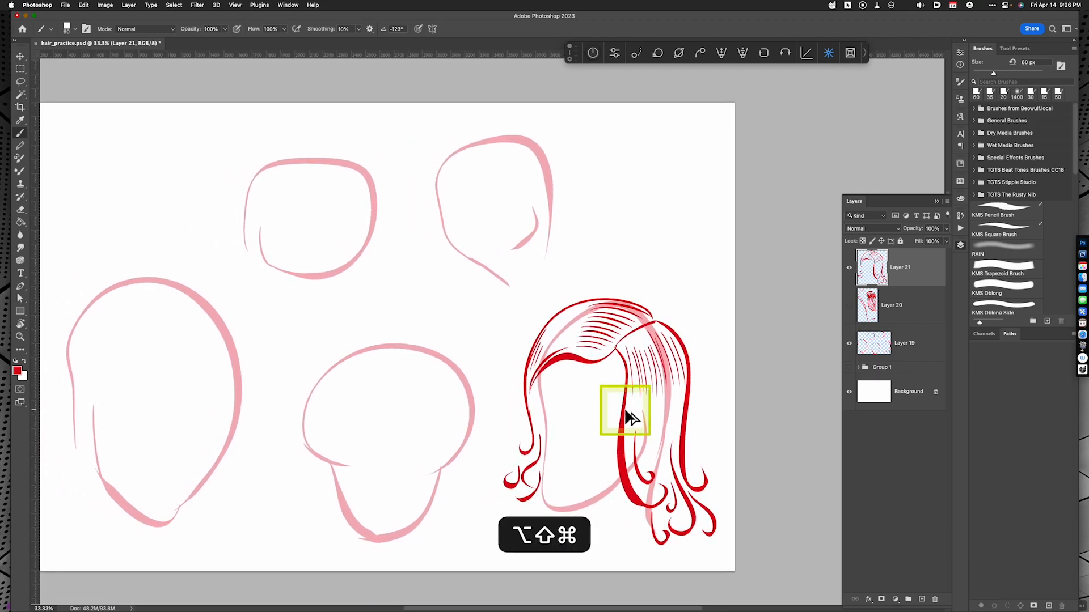
# Add a new layer and draw the two outer contours of long straight hair over the lower-middle head
pyautogui.press('alt+shift+super+n')
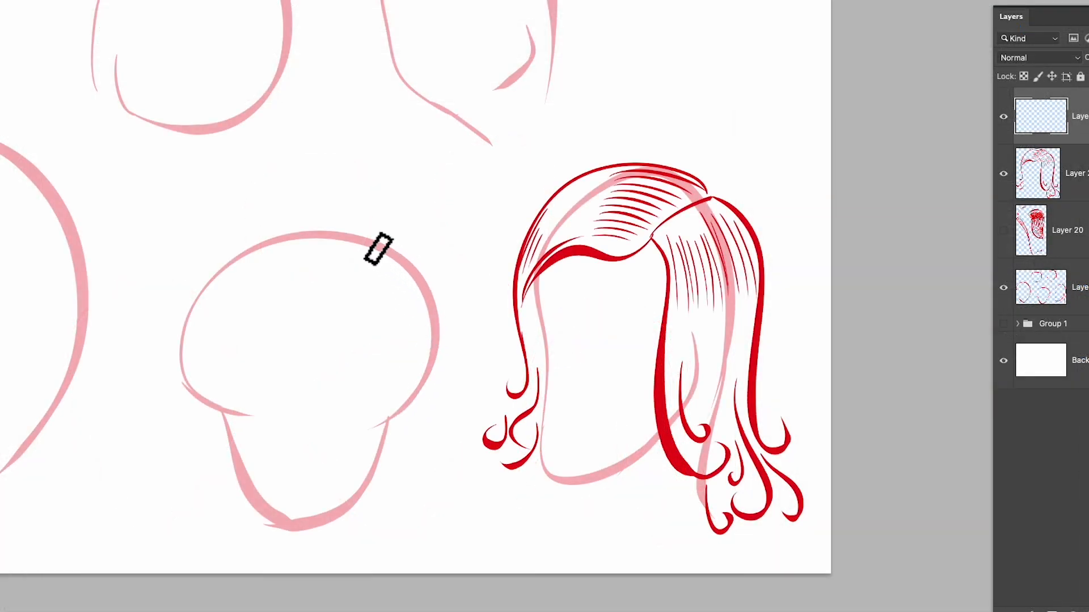
pyautogui.moveTo(327, 244); pyautogui.dragTo(437, 535)
pyautogui.moveTo(306, 234)
pyautogui.mouseDown()
pyautogui.moveTo(255, 241)
pyautogui.moveTo(165, 510)
pyautogui.mouseUp()
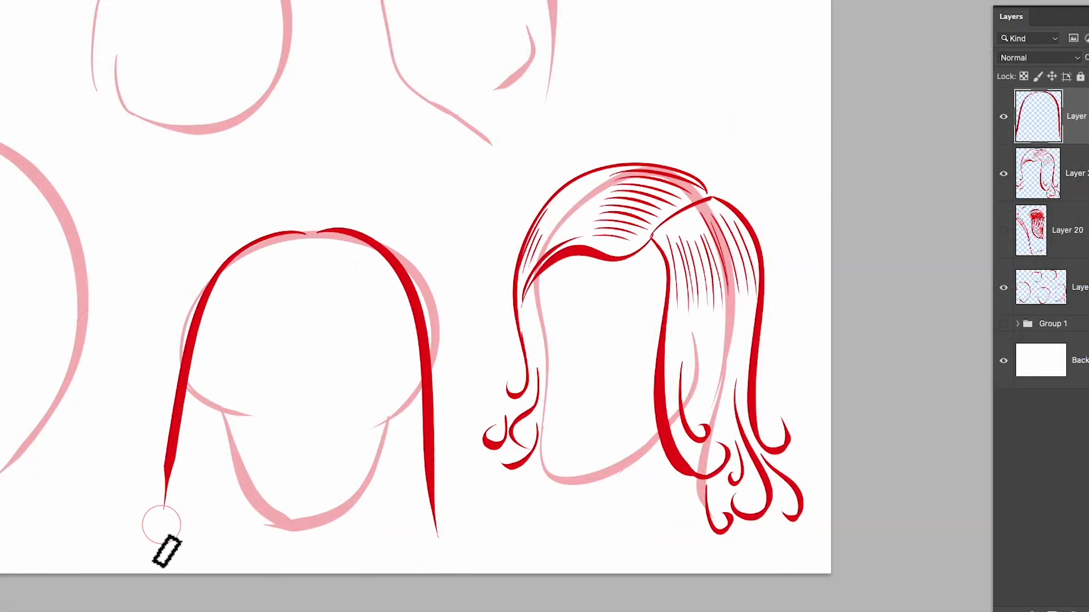
pyautogui.press('super+z')
pyautogui.press('super+z')
pyautogui.moveTo(282, 233); pyautogui.dragTo(146, 501)
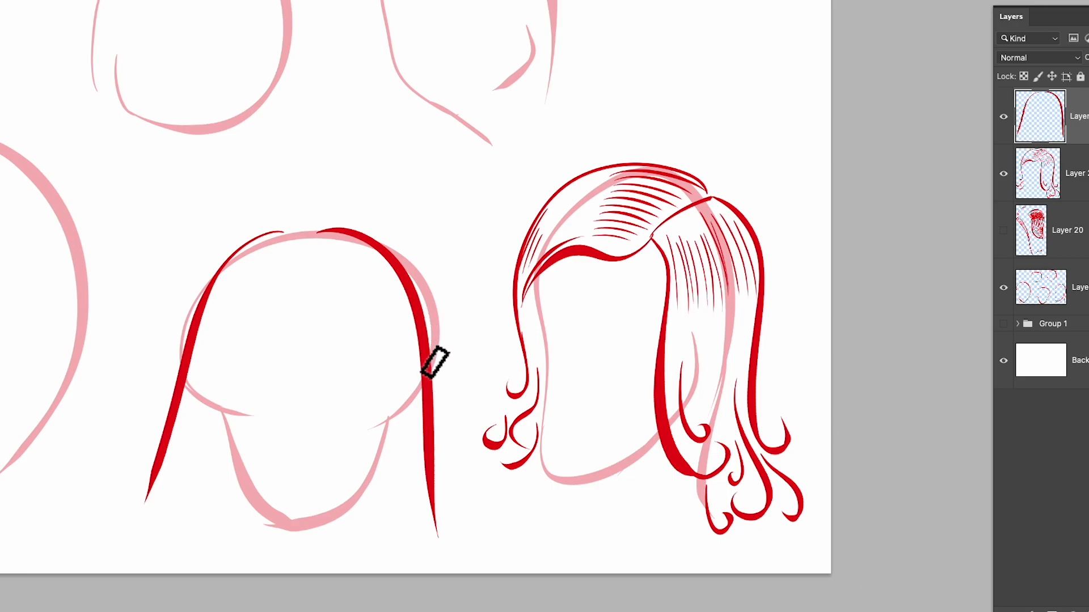
# Paint short, fanned root strokes across the crown of the lower-middle head between the two contours
pyautogui.moveTo(259, 245)
pyautogui.mouseDown()
pyautogui.moveTo(222, 283)
pyautogui.moveTo(249, 281)
pyautogui.mouseUp()
pyautogui.moveTo(336, 234)
pyautogui.mouseDown()
pyautogui.moveTo(392, 277)
pyautogui.moveTo(383, 269)
pyautogui.mouseUp()
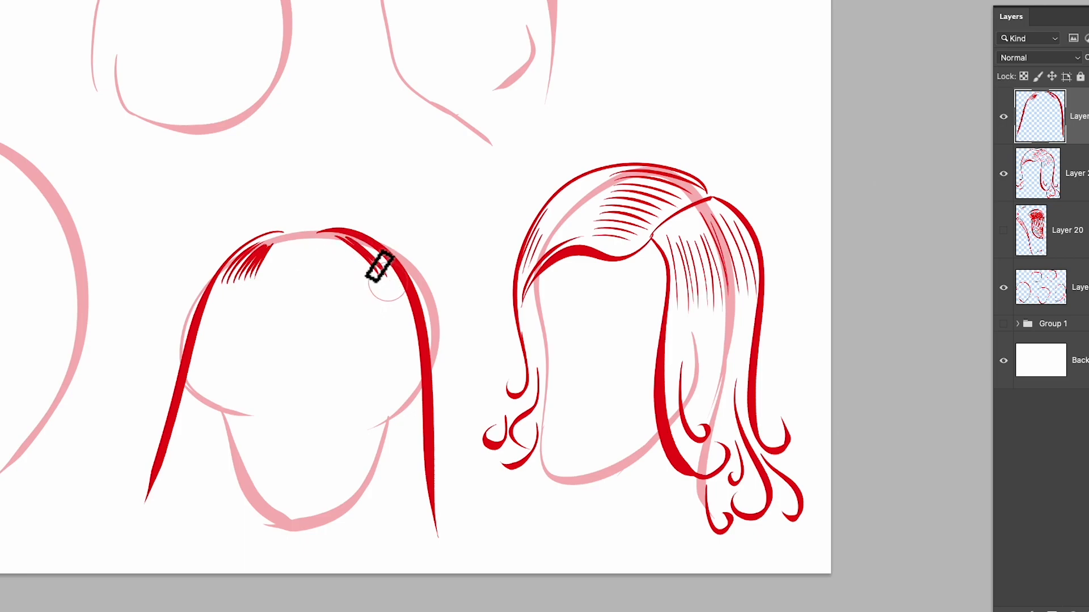
pyautogui.moveTo(276, 244); pyautogui.dragTo(261, 279)
pyautogui.moveTo(297, 243)
pyautogui.mouseDown()
pyautogui.moveTo(286, 273)
pyautogui.moveTo(331, 269)
pyautogui.mouseUp()
# Paint long tapered straight strands down both sides of the lower-middle head, running from the crown roots inside each contour
pyautogui.moveTo(332, 244); pyautogui.dragTo(423, 481)
pyautogui.moveTo(380, 279)
pyautogui.mouseDown()
pyautogui.moveTo(420, 513)
pyautogui.moveTo(384, 367)
pyautogui.moveTo(412, 544)
pyautogui.moveTo(411, 531)
pyautogui.moveTo(392, 551)
pyautogui.mouseUp()
pyautogui.moveTo(331, 268); pyautogui.dragTo(370, 560)
pyautogui.moveTo(228, 274); pyautogui.dragTo(180, 498)
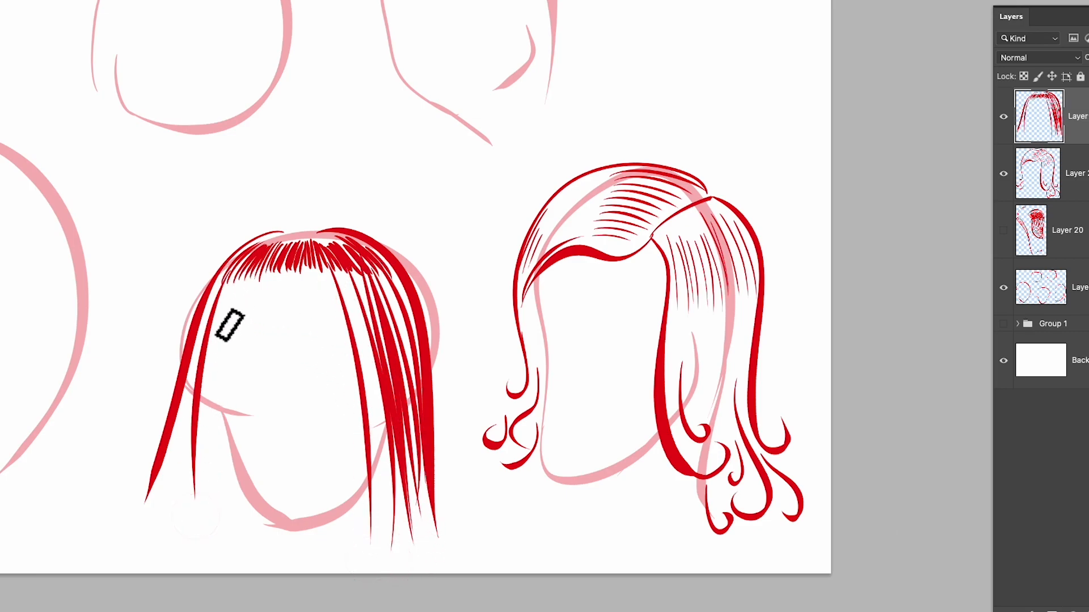
pyautogui.press('super+z')
pyautogui.moveTo(224, 282); pyautogui.dragTo(166, 517)
pyautogui.moveTo(247, 271); pyautogui.dragTo(170, 514)
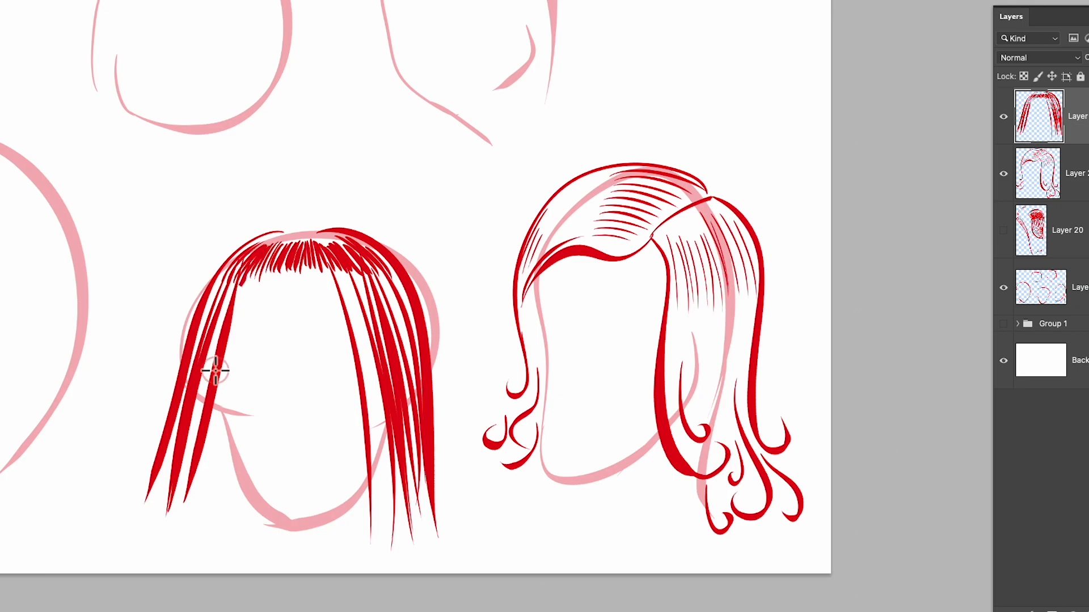
# Paint long straight strands from the crown roots down over the centre of the lower-middle head, ending below the chin
pyautogui.moveTo(262, 287)
pyautogui.mouseDown()
pyautogui.moveTo(181, 525)
pyautogui.moveTo(220, 514)
pyautogui.moveTo(230, 523)
pyautogui.mouseUp()
pyautogui.moveTo(287, 272)
pyautogui.mouseDown()
pyautogui.moveTo(264, 522)
pyautogui.moveTo(283, 542)
pyautogui.moveTo(309, 527)
pyautogui.mouseUp()
pyautogui.moveTo(329, 272); pyautogui.dragTo(326, 533)
pyautogui.moveTo(344, 430); pyautogui.dragTo(345, 540)
pyautogui.moveTo(333, 279)
pyautogui.mouseDown()
pyautogui.moveTo(357, 475)
pyautogui.moveTo(350, 535)
pyautogui.mouseUp()
pyautogui.moveTo(341, 278); pyautogui.dragTo(376, 525)
pyautogui.moveTo(346, 279); pyautogui.dragTo(388, 534)
# Fill the gaps between the centre strands and the nearer side contour with further long tapered strokes
pyautogui.moveTo(274, 317)
pyautogui.mouseDown()
pyautogui.moveTo(264, 526)
pyautogui.moveTo(260, 505)
pyautogui.mouseUp()
pyautogui.moveTo(269, 306); pyautogui.dragTo(249, 515)
pyautogui.moveTo(252, 306); pyautogui.dragTo(234, 499)
pyautogui.moveTo(267, 317); pyautogui.dragTo(223, 516)
pyautogui.moveTo(250, 295); pyautogui.dragTo(182, 475)
pyautogui.moveTo(224, 314); pyautogui.dragTo(190, 482)
# Thicken the outermost hair on both sides of the lower-middle head with a few extra long strands
pyautogui.moveTo(397, 316); pyautogui.dragTo(416, 494)
pyautogui.moveTo(381, 288); pyautogui.dragTo(386, 493)
pyautogui.moveTo(410, 340); pyautogui.dragTo(420, 503)
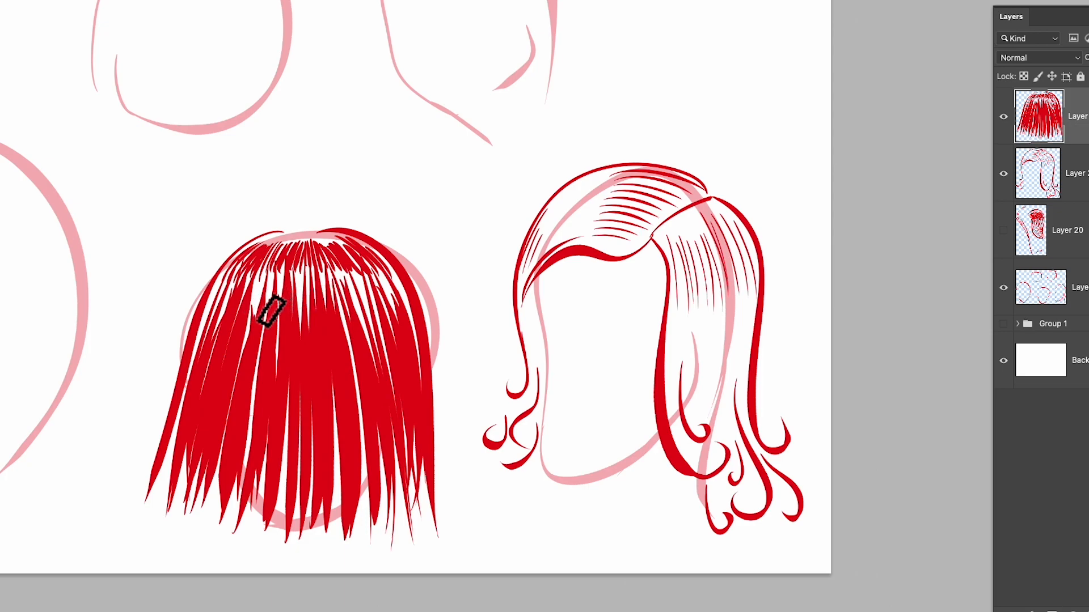
pyautogui.moveTo(221, 301); pyautogui.dragTo(169, 470)
pyautogui.press('e')
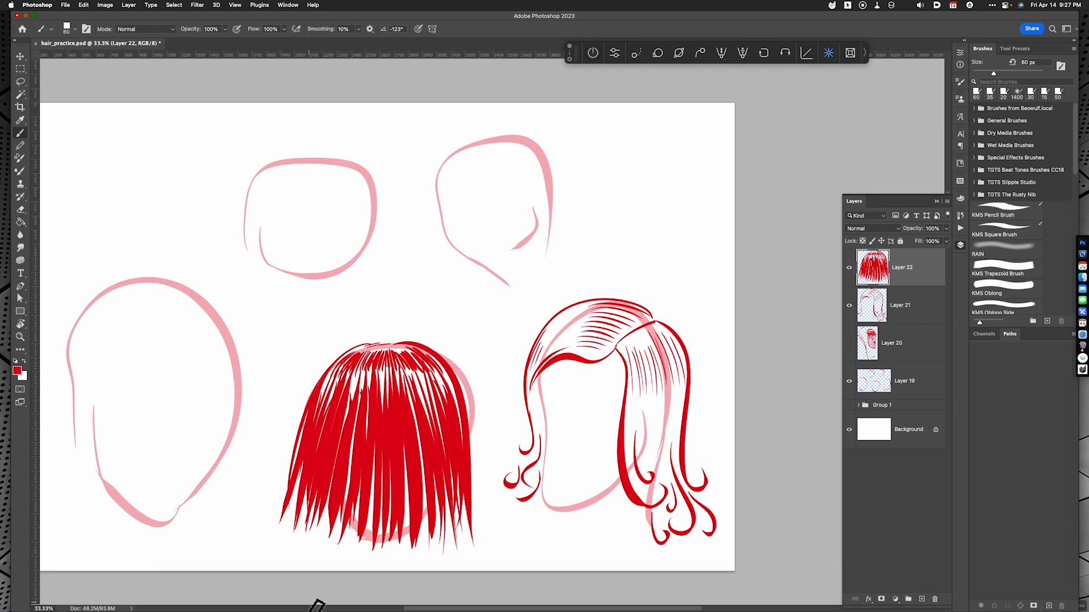
pyautogui.press('super+minus')
pyautogui.press('super+equal')
pyautogui.press('[')
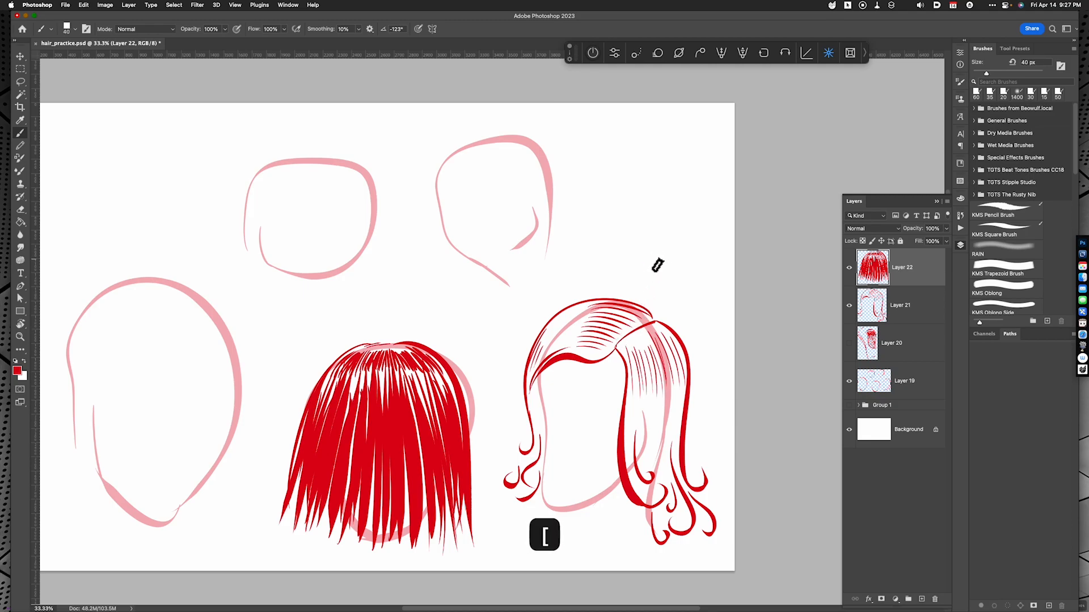
pyautogui.press(']')
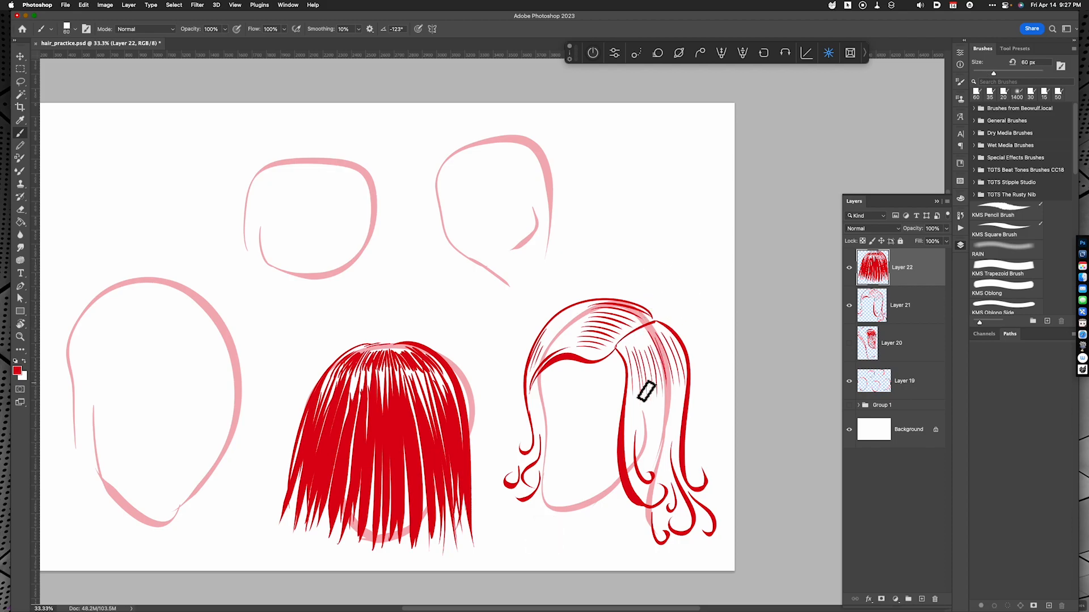
pyautogui.click(640, 384)
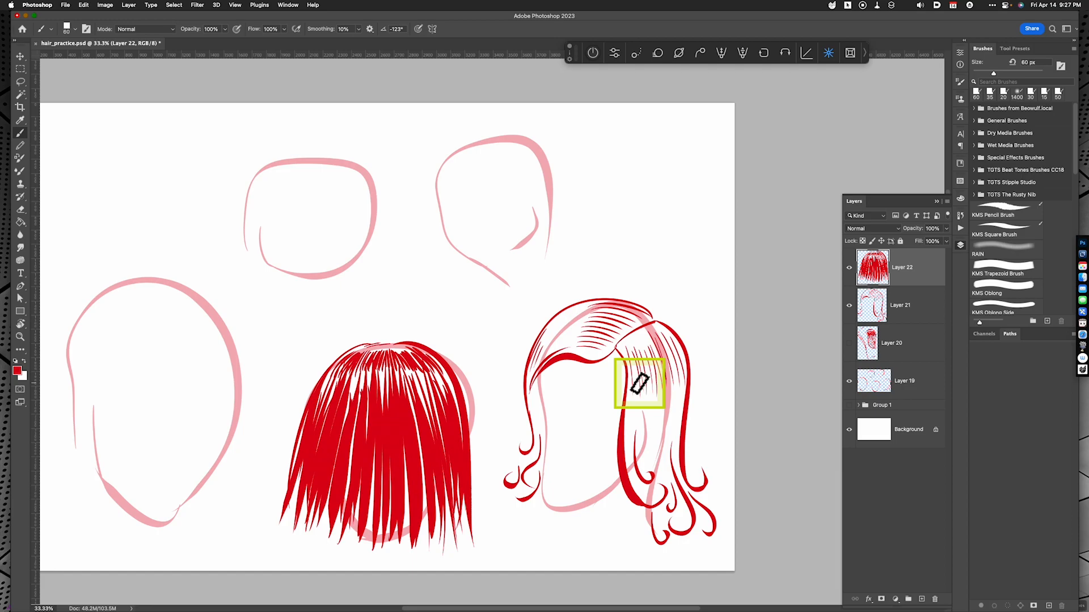
# Add a new layer and paint the hairline of the upper-right head with short, thick scalloped dabs
pyautogui.press('alt+shift+super+n')
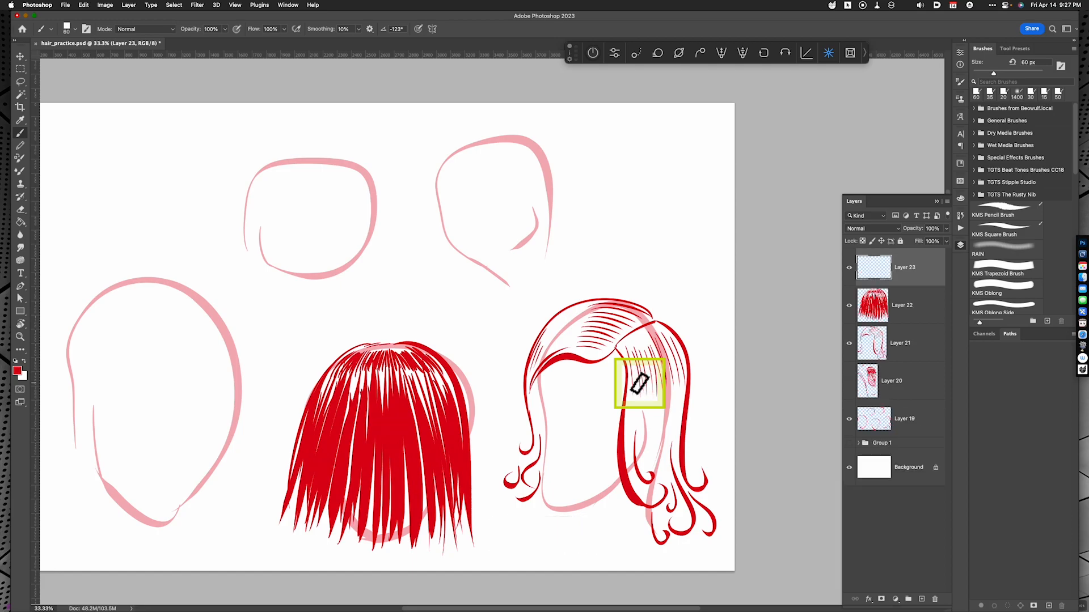
pyautogui.press('space')
pyautogui.moveTo(590, 399); pyautogui.dragTo(636, 452)
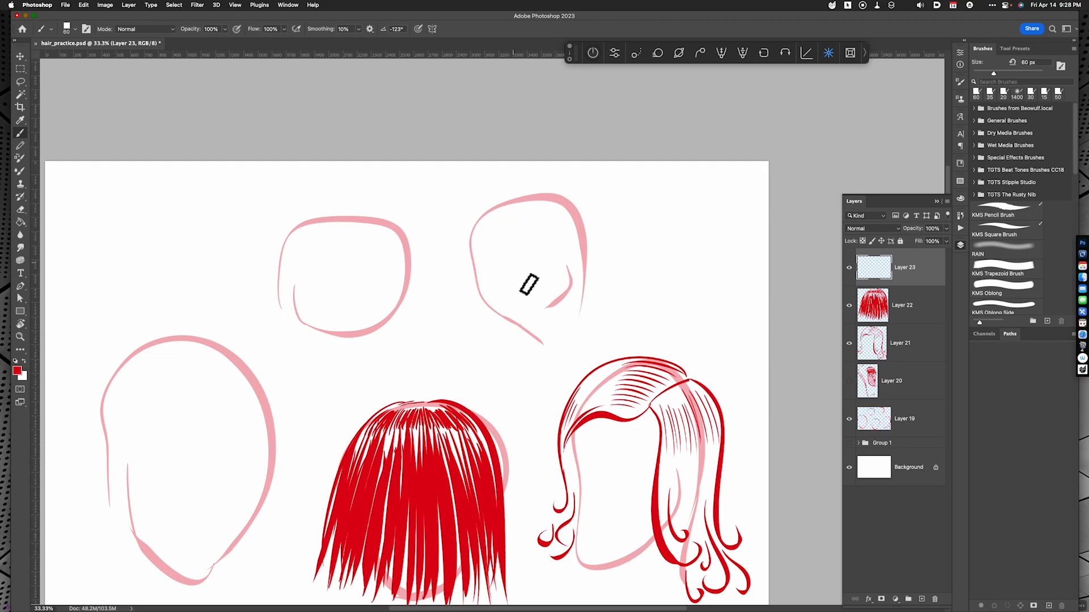
pyautogui.moveTo(475, 225); pyautogui.dragTo(528, 220)
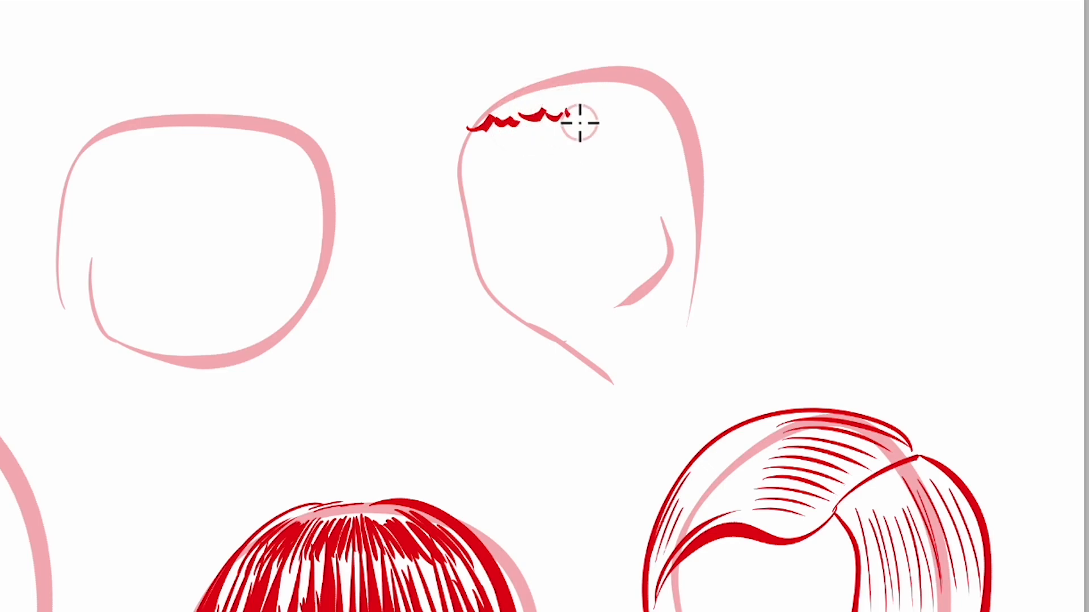
pyautogui.moveTo(580, 122)
pyautogui.mouseDown()
pyautogui.moveTo(618, 139)
pyautogui.moveTo(649, 187)
pyautogui.moveTo(669, 196)
pyautogui.mouseUp()
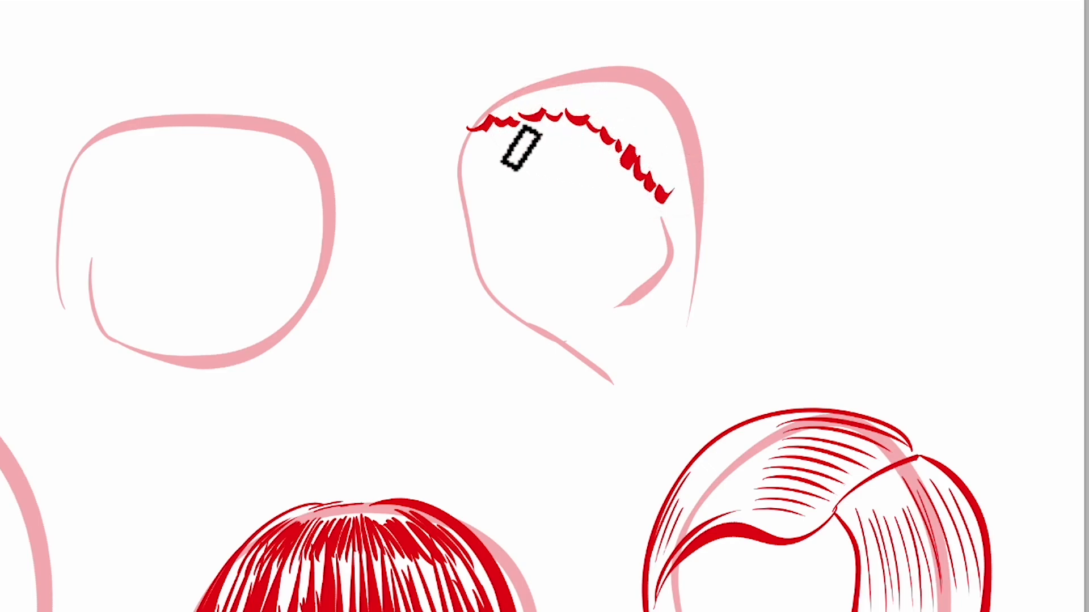
# Outline short curly hair above the upper-right head with broken dabs, reinforce the hairline and add the sideburn
pyautogui.moveTo(451, 151)
pyautogui.mouseDown()
pyautogui.moveTo(451, 209)
pyautogui.moveTo(437, 152)
pyautogui.moveTo(467, 84)
pyautogui.moveTo(562, 38)
pyautogui.moveTo(655, 37)
pyautogui.moveTo(676, 47)
pyautogui.moveTo(699, 84)
pyautogui.moveTo(718, 169)
pyautogui.moveTo(677, 212)
pyautogui.mouseUp()
pyautogui.moveTo(470, 129)
pyautogui.mouseDown()
pyautogui.moveTo(600, 128)
pyautogui.moveTo(681, 206)
pyautogui.mouseUp()
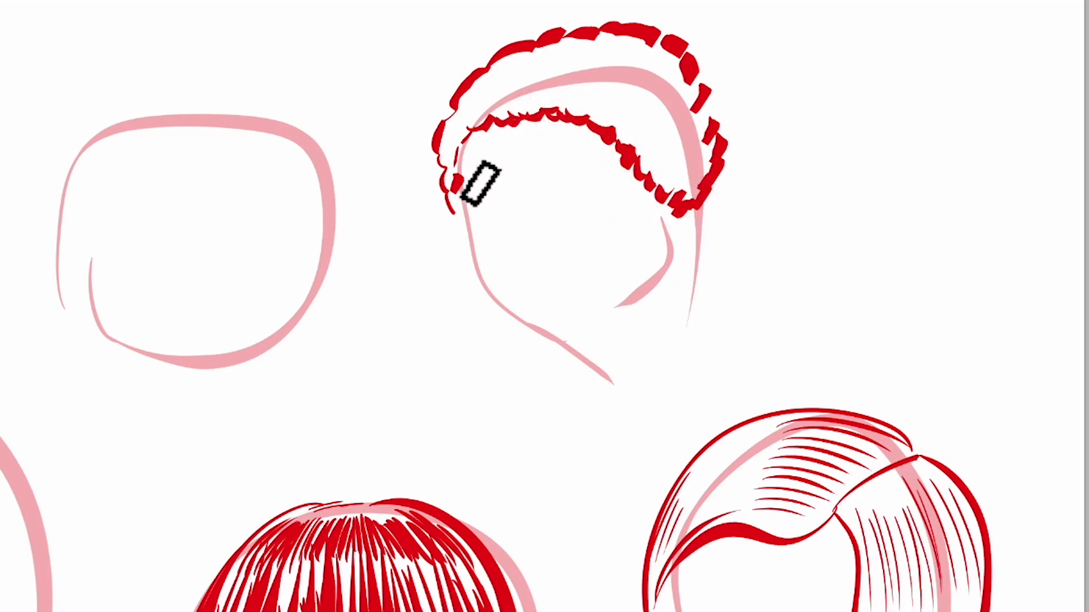
pyautogui.moveTo(450, 170); pyautogui.dragTo(464, 230)
pyautogui.moveTo(456, 173)
pyautogui.mouseDown()
pyautogui.moveTo(452, 146)
pyautogui.moveTo(494, 146)
pyautogui.moveTo(527, 117)
pyautogui.moveTo(470, 130)
pyautogui.mouseUp()
# Fill the curly hair between the hairline and outer contour with overlapping rows of short curved dabs
pyautogui.moveTo(488, 86)
pyautogui.mouseDown()
pyautogui.moveTo(472, 109)
pyautogui.moveTo(492, 115)
pyautogui.mouseUp()
pyautogui.moveTo(513, 68)
pyautogui.mouseDown()
pyautogui.moveTo(492, 82)
pyautogui.moveTo(531, 100)
pyautogui.moveTo(507, 106)
pyautogui.moveTo(526, 117)
pyautogui.mouseUp()
pyautogui.moveTo(541, 74)
pyautogui.mouseDown()
pyautogui.moveTo(559, 88)
pyautogui.moveTo(546, 60)
pyautogui.moveTo(556, 111)
pyautogui.mouseUp()
pyautogui.moveTo(576, 59); pyautogui.dragTo(558, 71)
pyautogui.moveTo(596, 58); pyautogui.dragTo(574, 92)
pyautogui.moveTo(589, 94)
pyautogui.mouseDown()
pyautogui.moveTo(578, 106)
pyautogui.moveTo(532, 96)
pyautogui.mouseUp()
pyautogui.moveTo(598, 116)
pyautogui.mouseDown()
pyautogui.moveTo(608, 118)
pyautogui.moveTo(631, 69)
pyautogui.moveTo(646, 94)
pyautogui.moveTo(635, 136)
pyautogui.moveTo(653, 115)
pyautogui.mouseUp()
pyautogui.moveTo(634, 129)
pyautogui.mouseDown()
pyautogui.moveTo(654, 155)
pyautogui.moveTo(673, 157)
pyautogui.mouseUp()
pyautogui.moveTo(653, 97); pyautogui.dragTo(682, 104)
pyautogui.moveTo(661, 142); pyautogui.dragTo(687, 156)
pyautogui.moveTo(682, 165)
pyautogui.mouseDown()
pyautogui.moveTo(679, 192)
pyautogui.moveTo(695, 189)
pyautogui.mouseUp()
pyautogui.moveTo(557, 53); pyautogui.dragTo(570, 51)
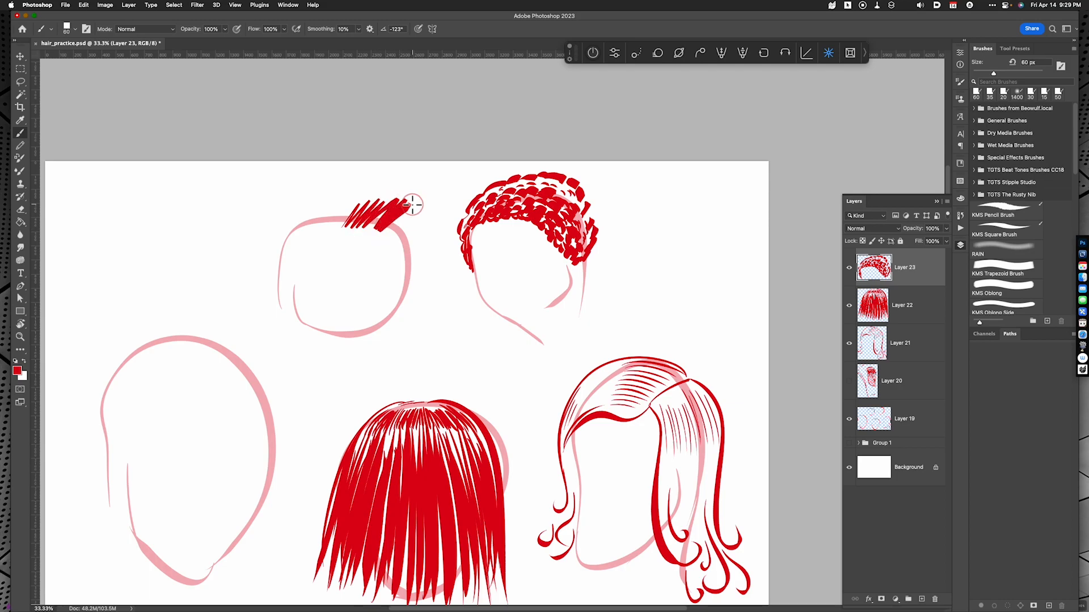
pyautogui.moveTo(411, 206); pyautogui.dragTo(426, 235)
pyautogui.press('super+z')
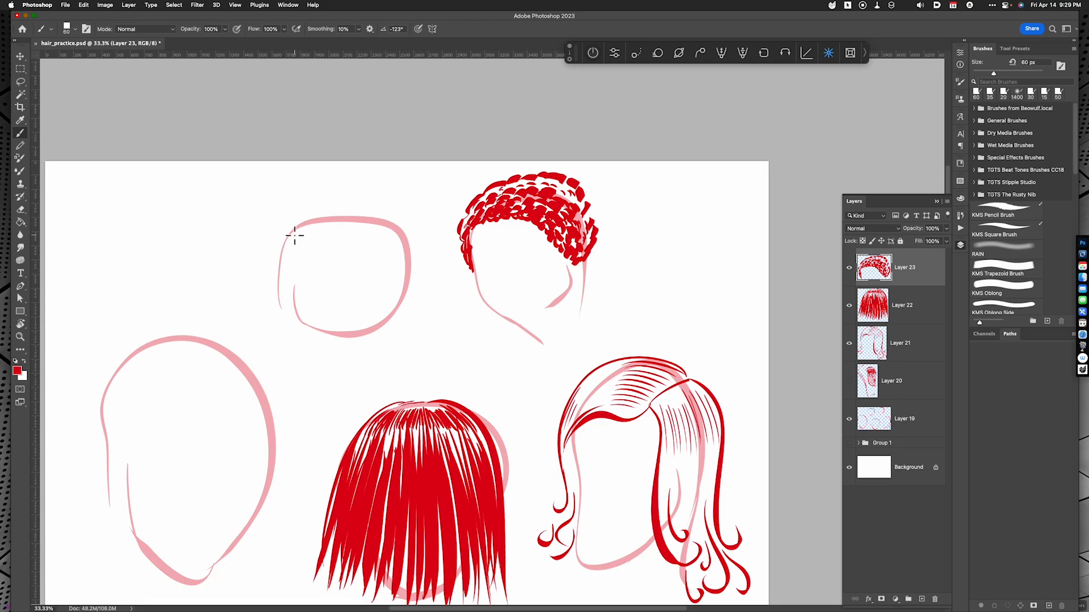
pyautogui.moveTo(301, 243); pyautogui.dragTo(299, 235)
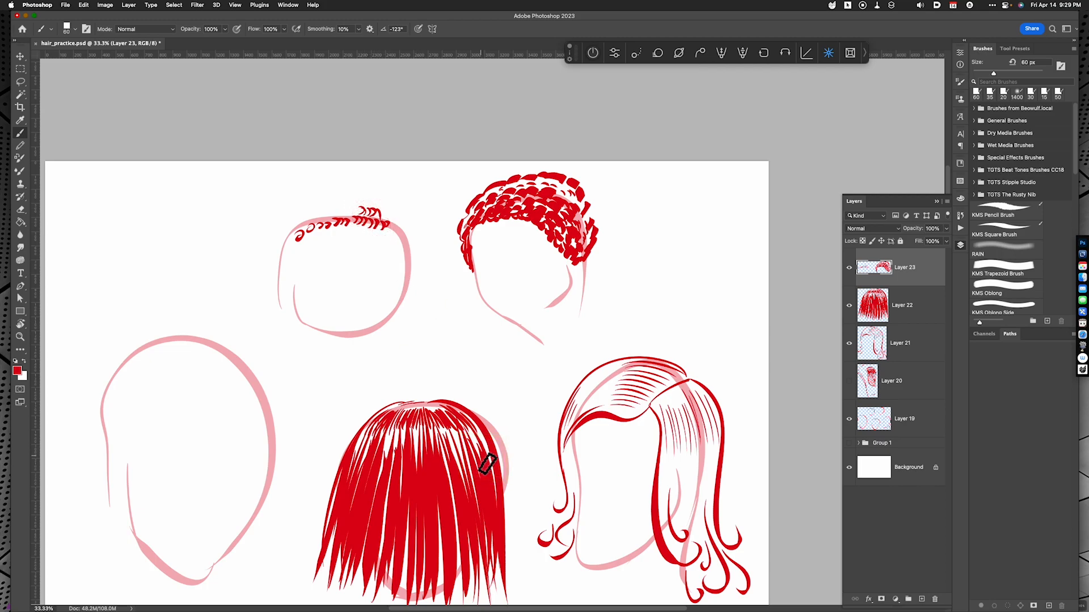
pyautogui.press('l')
pyautogui.moveTo(287, 219); pyautogui.dragTo(289, 244)
pyautogui.press('super+x')
# Outline the upper-left head's hair with a sweeping side fringe, a crown contour and a shorter section beyond the parting
pyautogui.press('space')
pyautogui.moveTo(488, 384)
pyautogui.mouseDown()
pyautogui.moveTo(558, 420)
pyautogui.moveTo(559, 447)
pyautogui.mouseUp()
pyautogui.press('b')
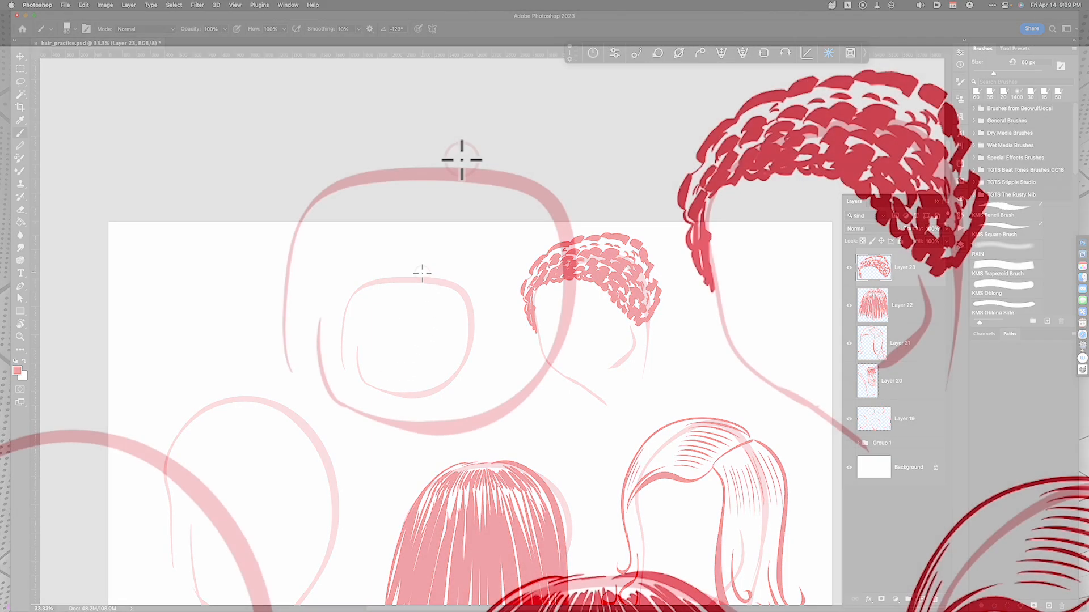
pyautogui.moveTo(422, 273); pyautogui.dragTo(340, 347)
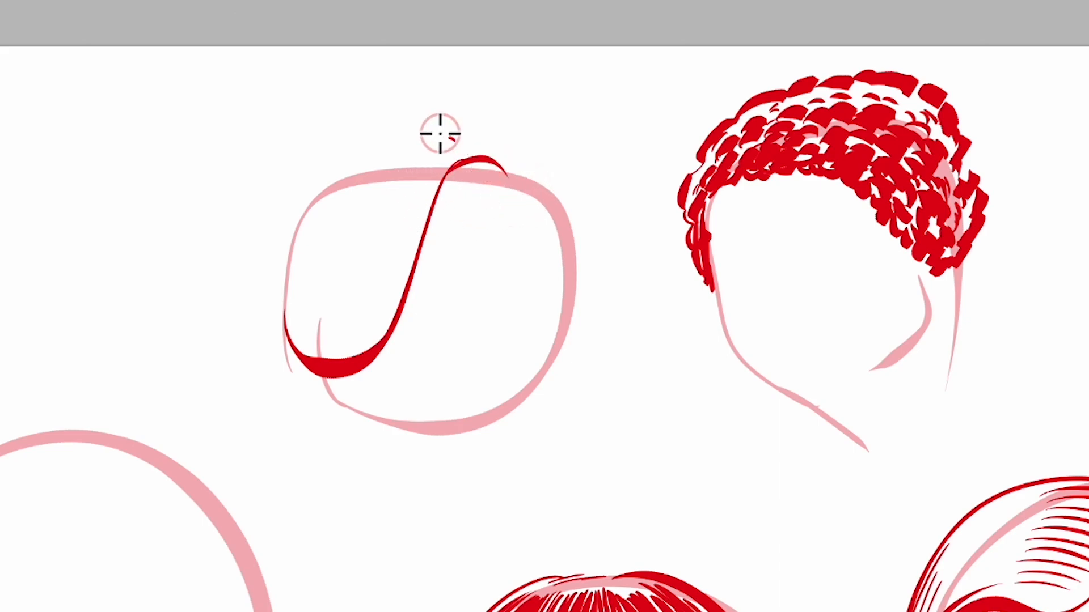
pyautogui.moveTo(454, 137); pyautogui.dragTo(286, 390)
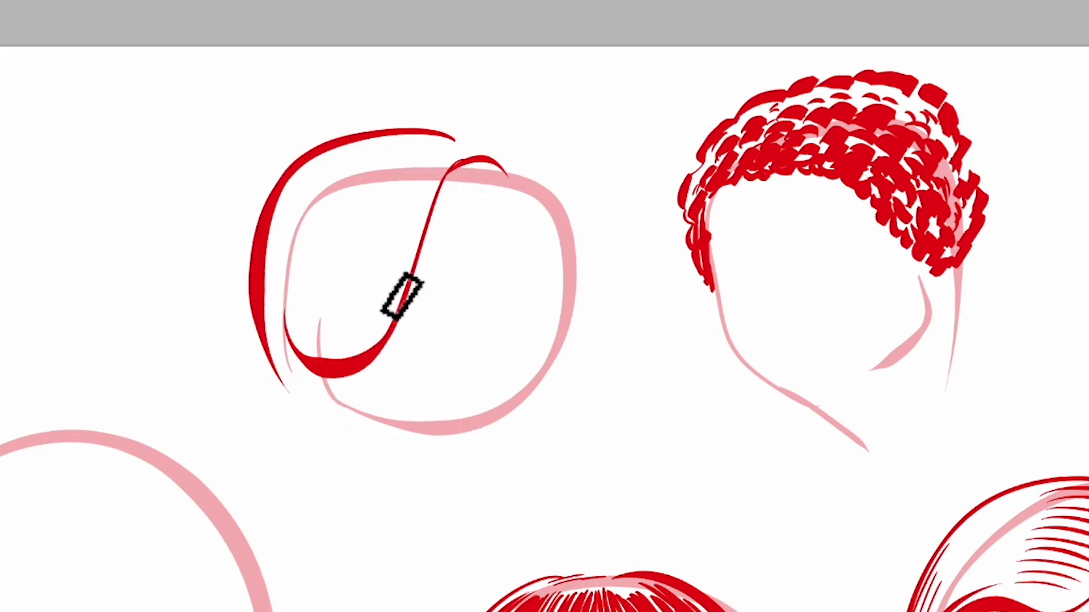
pyautogui.moveTo(483, 156); pyautogui.dragTo(508, 176)
pyautogui.moveTo(469, 156)
pyautogui.mouseDown()
pyautogui.moveTo(522, 177)
pyautogui.moveTo(589, 182)
pyautogui.moveTo(578, 335)
pyautogui.mouseUp()
pyautogui.moveTo(504, 181); pyautogui.dragTo(578, 334)
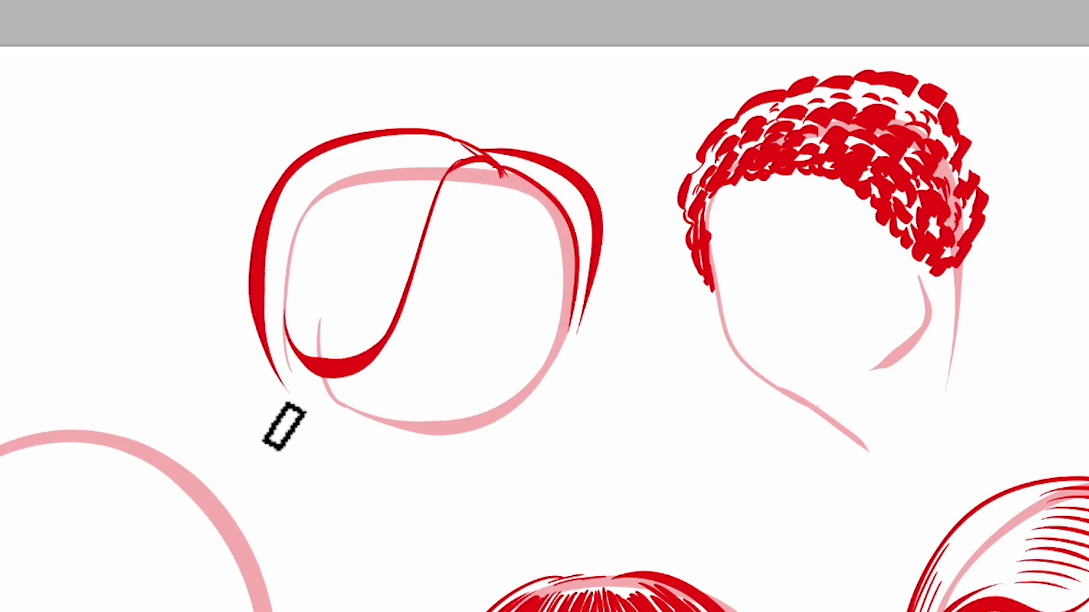
# Draw a loose side lock below the fringe of the upper-left head, ending in two curled tips
pyautogui.moveTo(266, 336)
pyautogui.mouseDown()
pyautogui.moveTo(283, 444)
pyautogui.moveTo(238, 401)
pyautogui.mouseUp()
pyautogui.moveTo(240, 413)
pyautogui.mouseDown()
pyautogui.moveTo(319, 438)
pyautogui.moveTo(325, 418)
pyautogui.moveTo(316, 491)
pyautogui.mouseUp()
pyautogui.moveTo(324, 425); pyautogui.dragTo(306, 482)
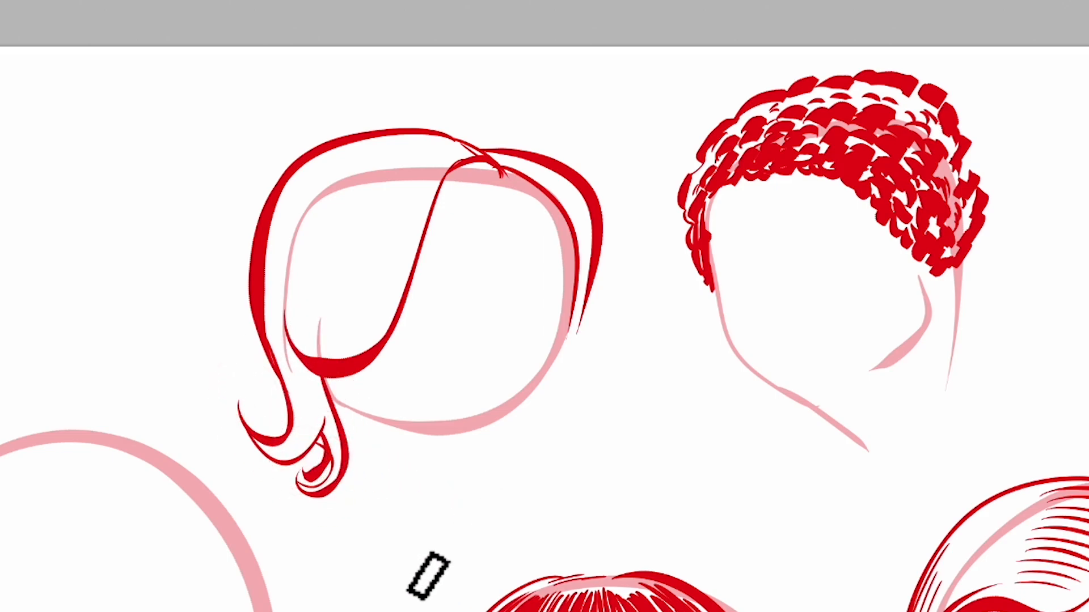
# Draw a hair tie behind the upper-left head and a curved ponytail with root and inner strand strokes
pyautogui.moveTo(255, 228); pyautogui.dragTo(250, 264)
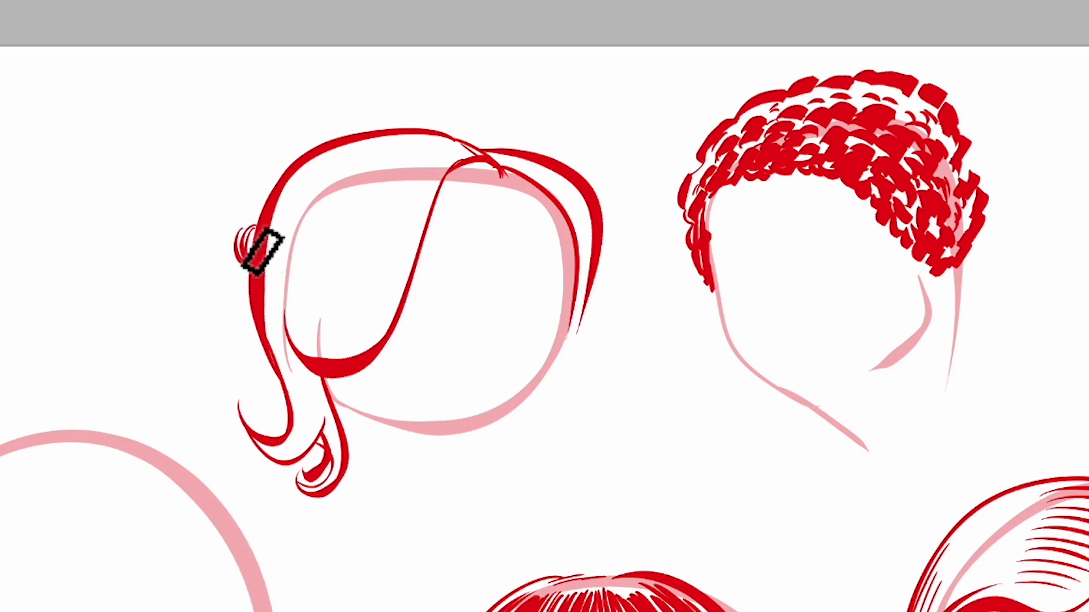
pyautogui.moveTo(244, 226); pyautogui.dragTo(120, 301)
pyautogui.hotkey('ctrl', 'z')
pyautogui.moveTo(245, 224); pyautogui.dragTo(156, 355)
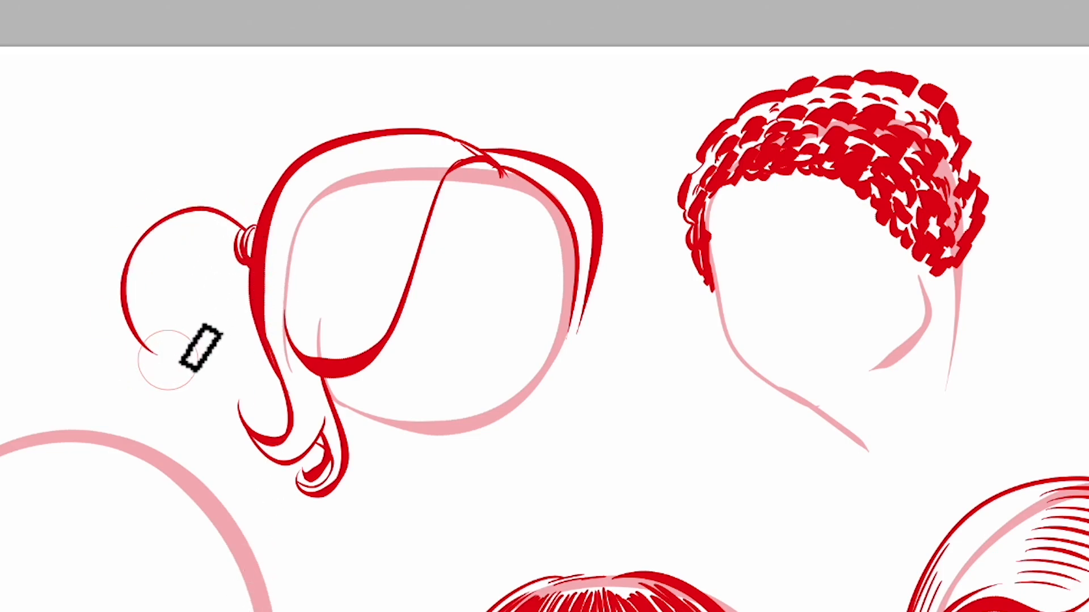
pyautogui.moveTo(235, 243)
pyautogui.mouseDown()
pyautogui.moveTo(158, 357)
pyautogui.moveTo(180, 368)
pyautogui.moveTo(192, 247)
pyautogui.mouseUp()
pyautogui.hotkey('ctrl', 'z')
pyautogui.moveTo(155, 345)
pyautogui.mouseDown()
pyautogui.moveTo(176, 363)
pyautogui.moveTo(197, 265)
pyautogui.moveTo(176, 359)
pyautogui.moveTo(226, 252)
pyautogui.moveTo(207, 233)
pyautogui.moveTo(243, 237)
pyautogui.mouseUp()
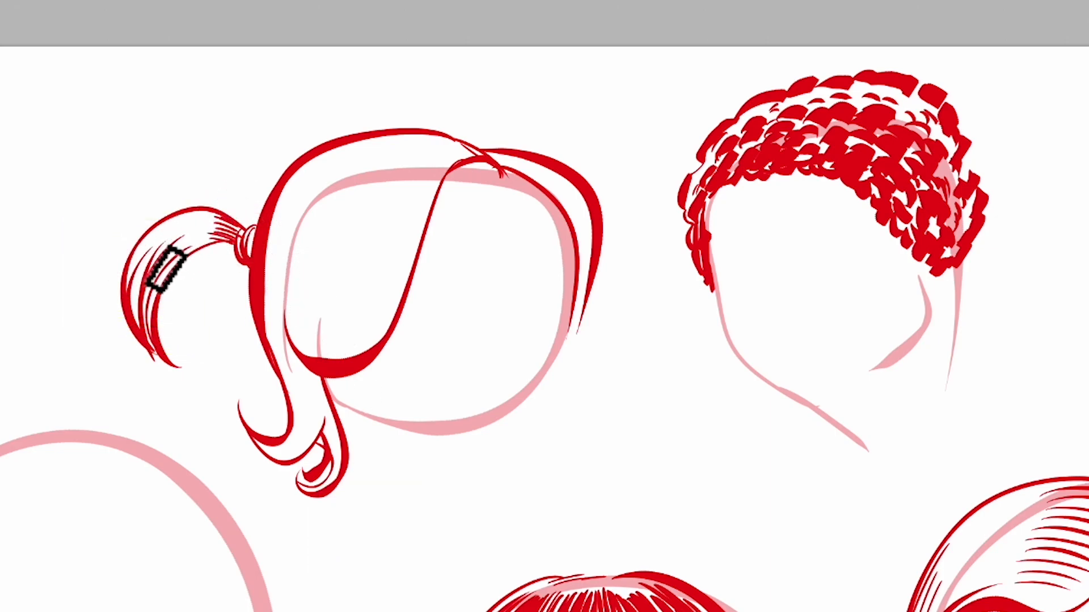
pyautogui.moveTo(236, 240); pyautogui.dragTo(208, 234)
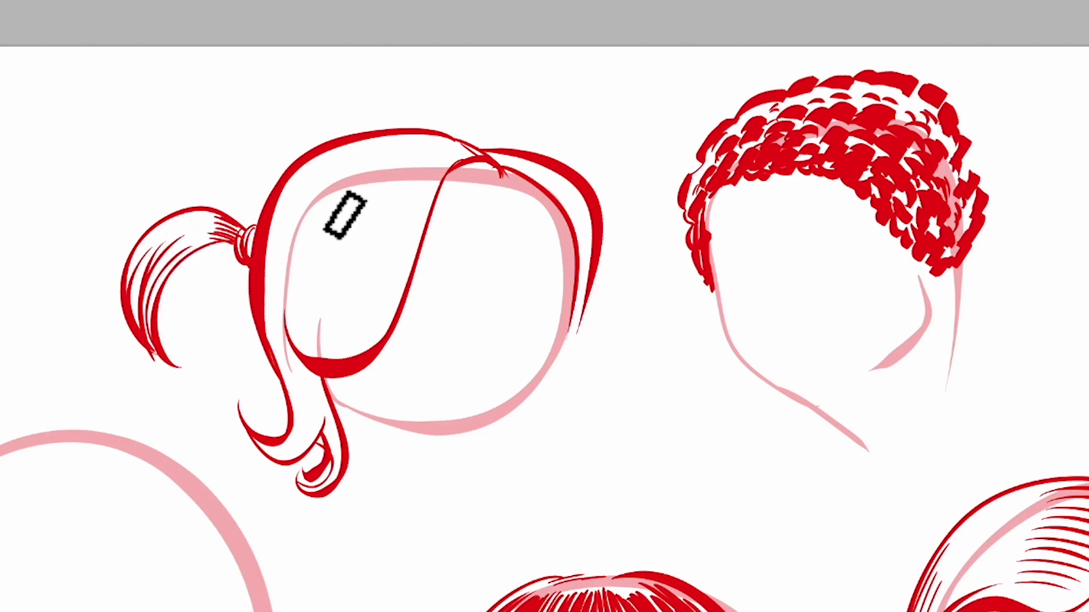
# Add thin flowing strand lines inside the back hair, the side fringe and the loose side lock
pyautogui.moveTo(298, 196); pyautogui.dragTo(291, 346)
pyautogui.moveTo(285, 220)
pyautogui.mouseDown()
pyautogui.moveTo(305, 295)
pyautogui.moveTo(290, 345)
pyautogui.mouseUp()
pyautogui.moveTo(415, 196)
pyautogui.mouseDown()
pyautogui.moveTo(365, 332)
pyautogui.moveTo(319, 343)
pyautogui.mouseUp()
pyautogui.moveTo(400, 238)
pyautogui.mouseDown()
pyautogui.moveTo(379, 321)
pyautogui.moveTo(332, 357)
pyautogui.mouseUp()
pyautogui.moveTo(392, 279); pyautogui.dragTo(335, 341)
pyautogui.moveTo(385, 234); pyautogui.dragTo(306, 349)
pyautogui.moveTo(369, 270)
pyautogui.mouseDown()
pyautogui.moveTo(298, 353)
pyautogui.moveTo(297, 447)
pyautogui.mouseUp()
pyautogui.moveTo(290, 365); pyautogui.dragTo(291, 448)
# Add short strand strokes beside the parting and along the far-side hair section of the upper-left head
pyautogui.press('e')
pyautogui.moveTo(544, 175); pyautogui.dragTo(576, 315)
pyautogui.moveTo(570, 199); pyautogui.dragTo(579, 309)
pyautogui.moveTo(395, 149); pyautogui.dragTo(466, 143)
pyautogui.moveTo(400, 157); pyautogui.dragTo(469, 153)
pyautogui.moveTo(425, 167); pyautogui.dragTo(470, 157)
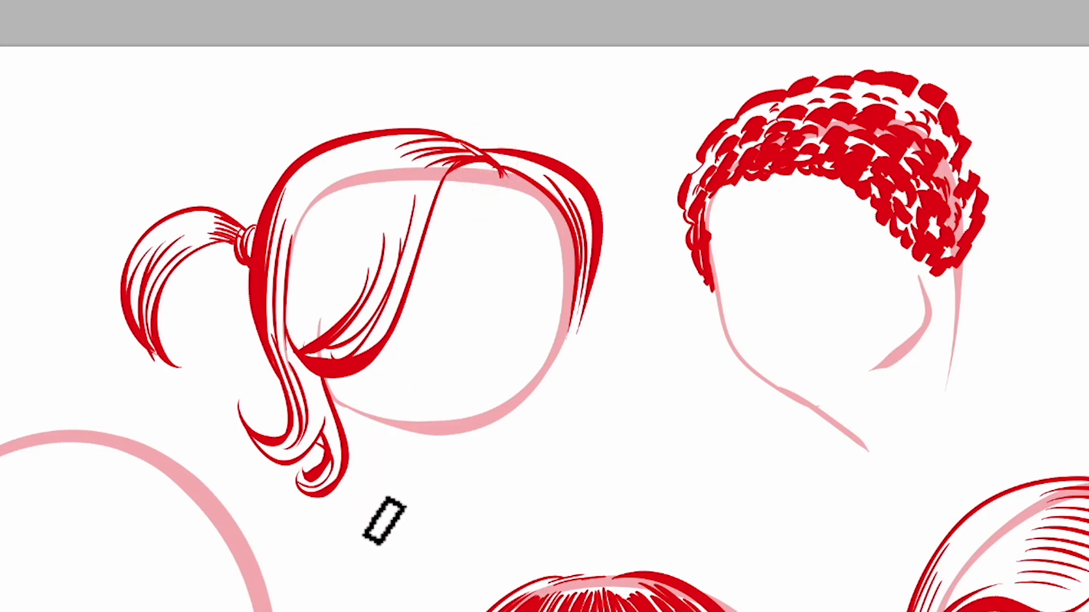
# Add a few more thin strokes inside the fringe, converging towards its tucked end beside the side lock
pyautogui.press('b')
pyautogui.moveTo(417, 264); pyautogui.dragTo(356, 355)
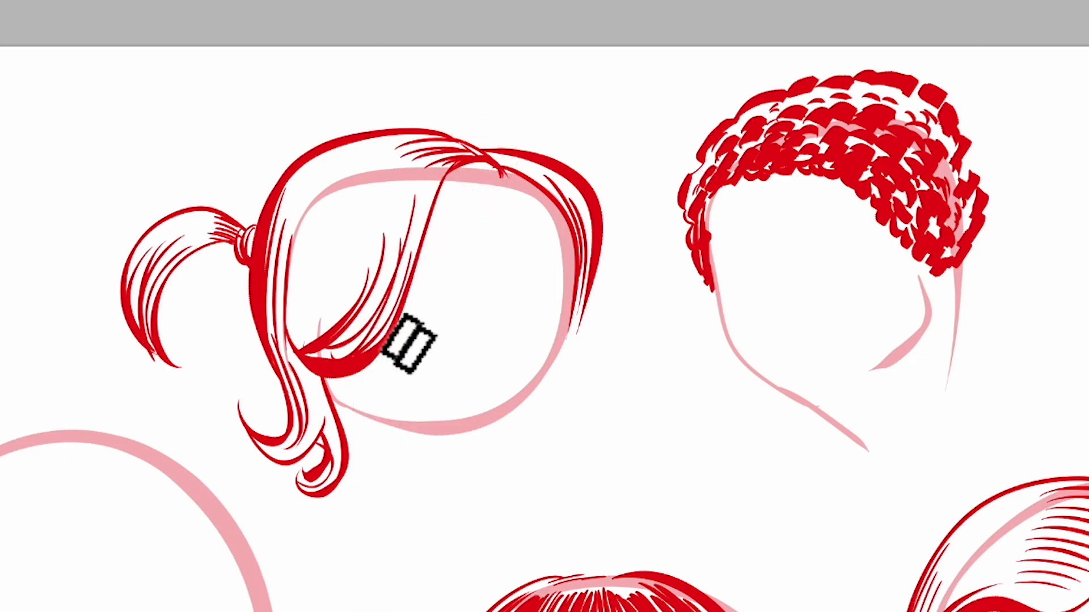
pyautogui.moveTo(303, 248); pyautogui.dragTo(304, 353)
pyautogui.moveTo(311, 278); pyautogui.dragTo(308, 360)
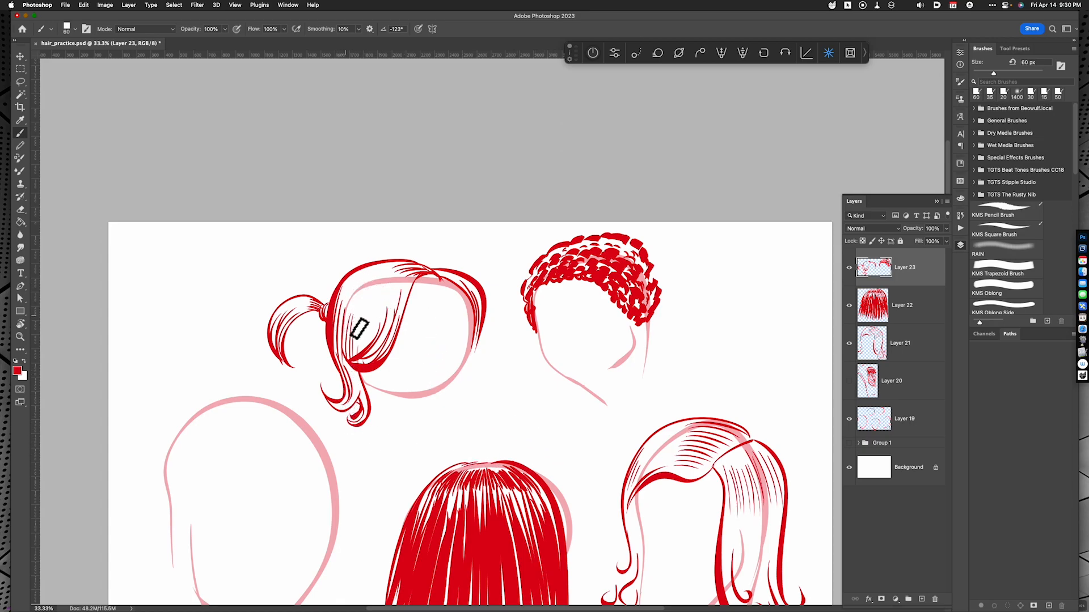
# Sketch a small fringe sample beside the curly head, undo its horizontal hatching and hatch it with strokes following the hair's curve
pyautogui.moveTo(693, 294); pyautogui.dragTo(742, 318)
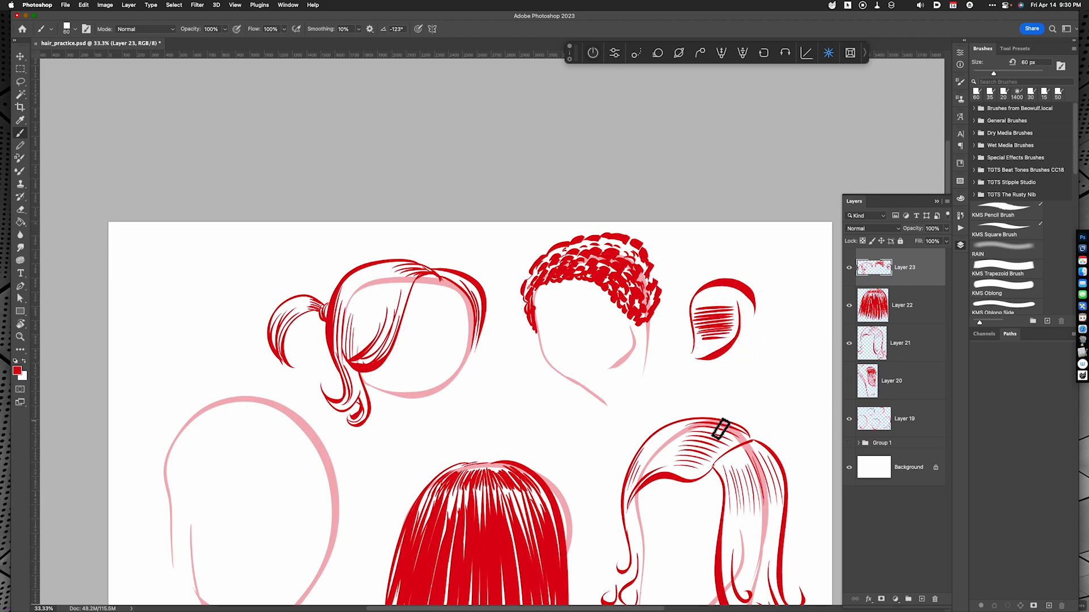
pyautogui.press('super+z')
pyautogui.press('super+z')
pyautogui.press('super+z')
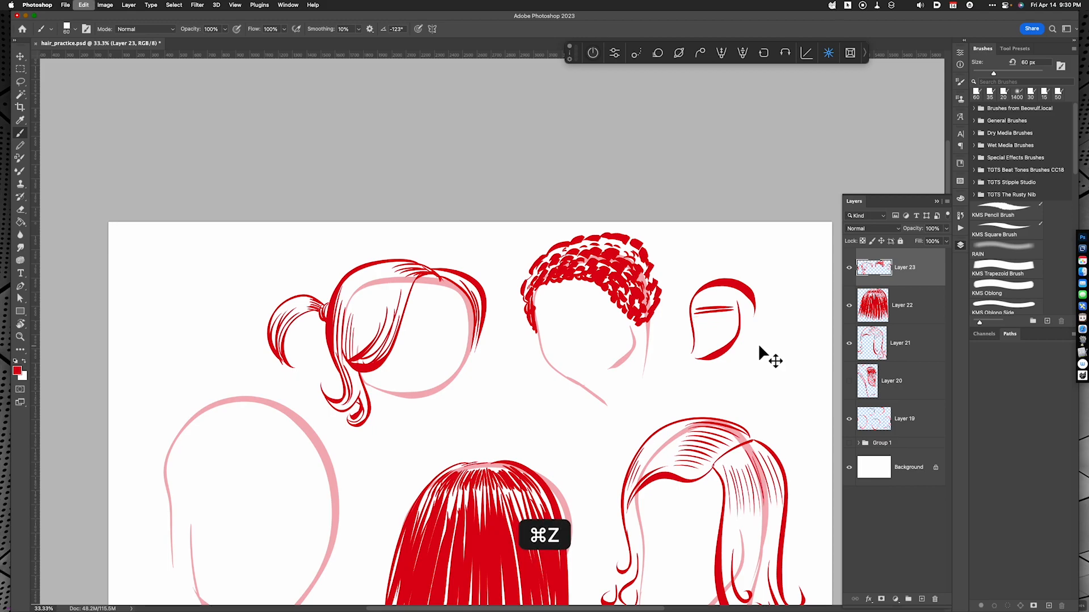
pyautogui.moveTo(696, 307); pyautogui.dragTo(694, 357)
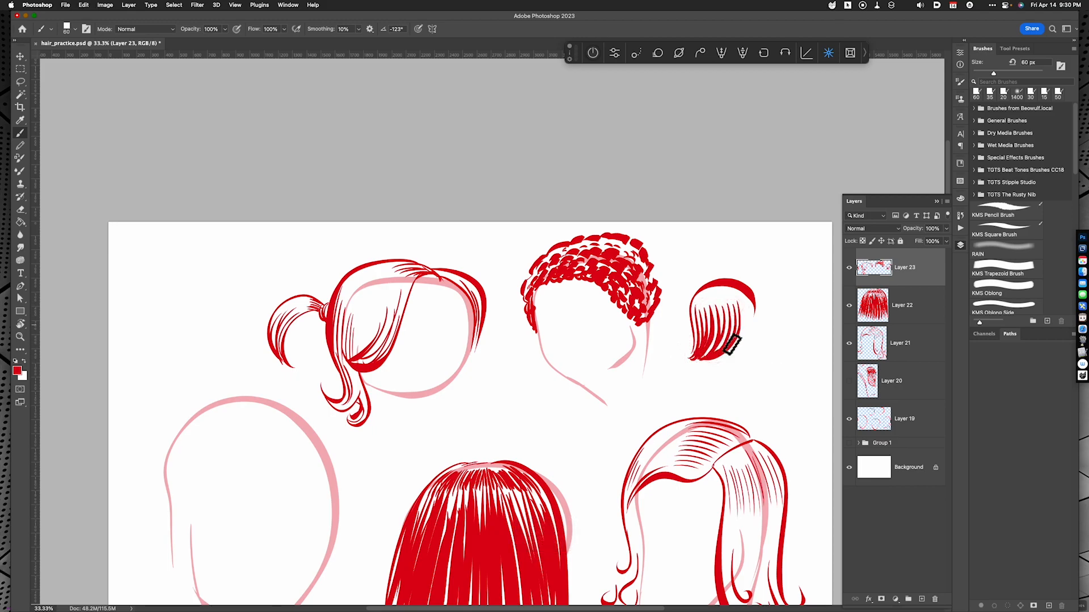
pyautogui.click(666, 473)
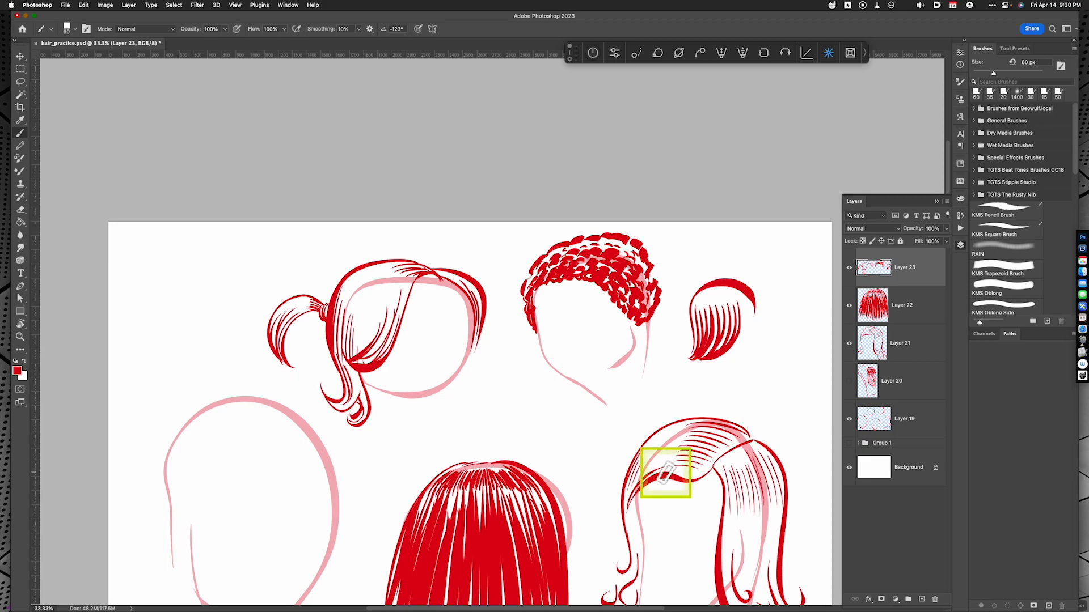
# Add a new layer and draw an ear with its inner folds on the side of the lower-left head
pyautogui.moveTo(457, 460); pyautogui.dragTo(596, 380)
pyautogui.moveTo(628, 499); pyautogui.dragTo(614, 506)
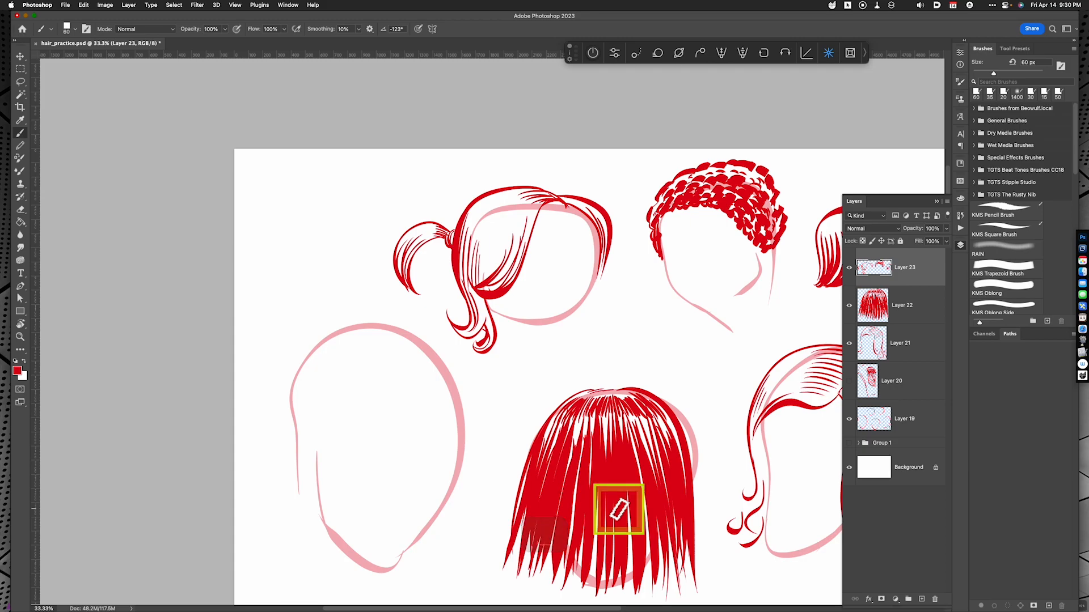
pyautogui.press('alt+shift+super+n')
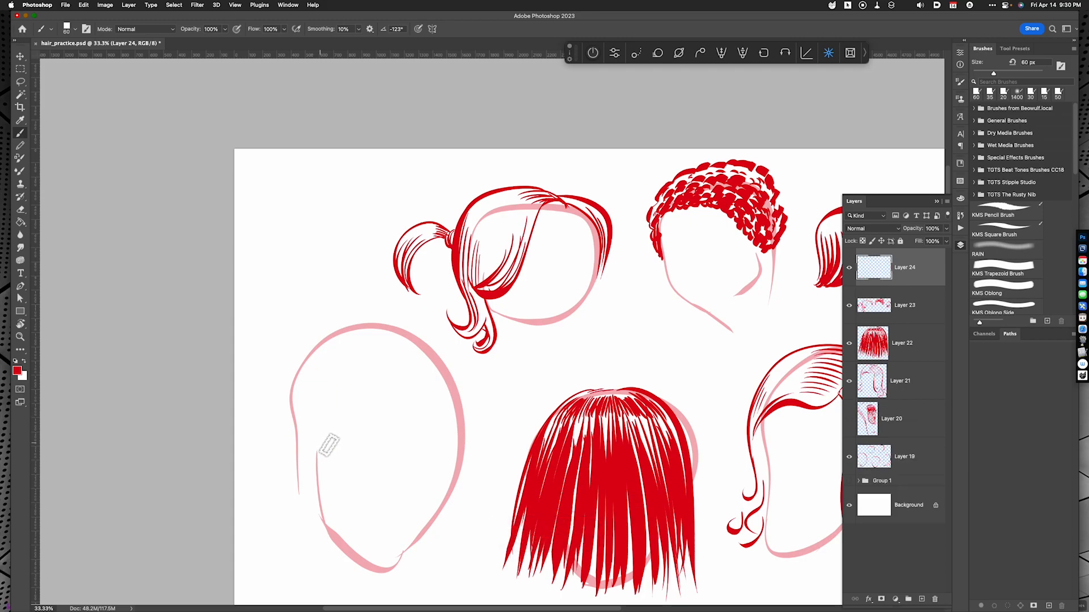
pyautogui.moveTo(317, 430)
pyautogui.mouseDown()
pyautogui.moveTo(306, 416)
pyautogui.moveTo(298, 457)
pyautogui.moveTo(322, 474)
pyautogui.mouseUp()
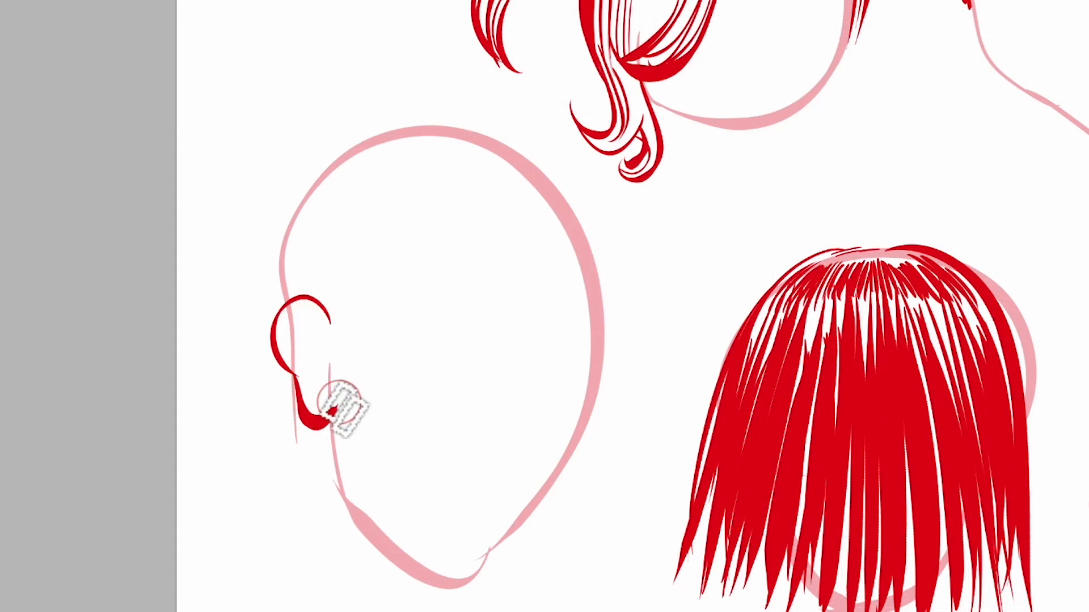
pyautogui.moveTo(328, 355)
pyautogui.mouseDown()
pyautogui.moveTo(335, 388)
pyautogui.moveTo(305, 315)
pyautogui.moveTo(312, 396)
pyautogui.moveTo(304, 339)
pyautogui.moveTo(318, 382)
pyautogui.mouseUp()
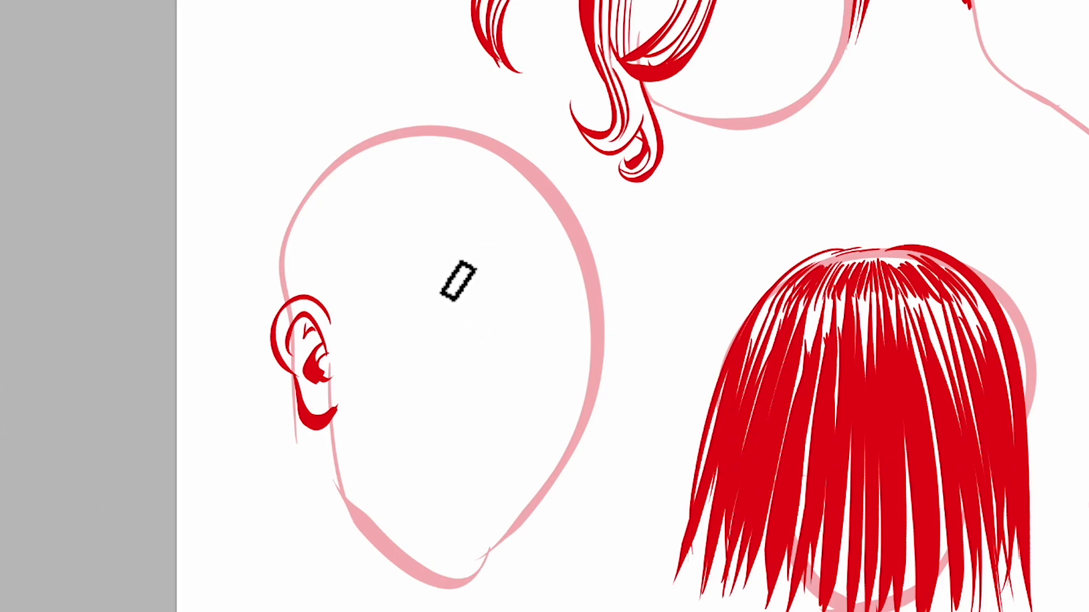
# Outline a short cropped haircut around the lower-left head's ear with short thin strokes along the hairline, top and outer edge
pyautogui.moveTo(296, 213)
pyautogui.mouseDown()
pyautogui.moveTo(321, 196)
pyautogui.moveTo(333, 199)
pyautogui.moveTo(323, 210)
pyautogui.moveTo(365, 204)
pyautogui.moveTo(354, 224)
pyautogui.moveTo(402, 234)
pyautogui.moveTo(384, 256)
pyautogui.moveTo(422, 249)
pyautogui.moveTo(400, 259)
pyautogui.mouseUp()
pyautogui.moveTo(408, 259); pyautogui.dragTo(389, 273)
pyautogui.moveTo(385, 220); pyautogui.dragTo(372, 225)
pyautogui.moveTo(407, 269); pyautogui.dragTo(379, 298)
pyautogui.moveTo(411, 273)
pyautogui.mouseDown()
pyautogui.moveTo(375, 316)
pyautogui.moveTo(380, 325)
pyautogui.mouseUp()
pyautogui.moveTo(377, 328)
pyautogui.mouseDown()
pyautogui.moveTo(353, 340)
pyautogui.moveTo(331, 329)
pyautogui.mouseUp()
pyautogui.moveTo(299, 198)
pyautogui.mouseDown()
pyautogui.moveTo(262, 250)
pyautogui.moveTo(267, 269)
pyautogui.mouseUp()
pyautogui.moveTo(285, 256); pyautogui.dragTo(278, 300)
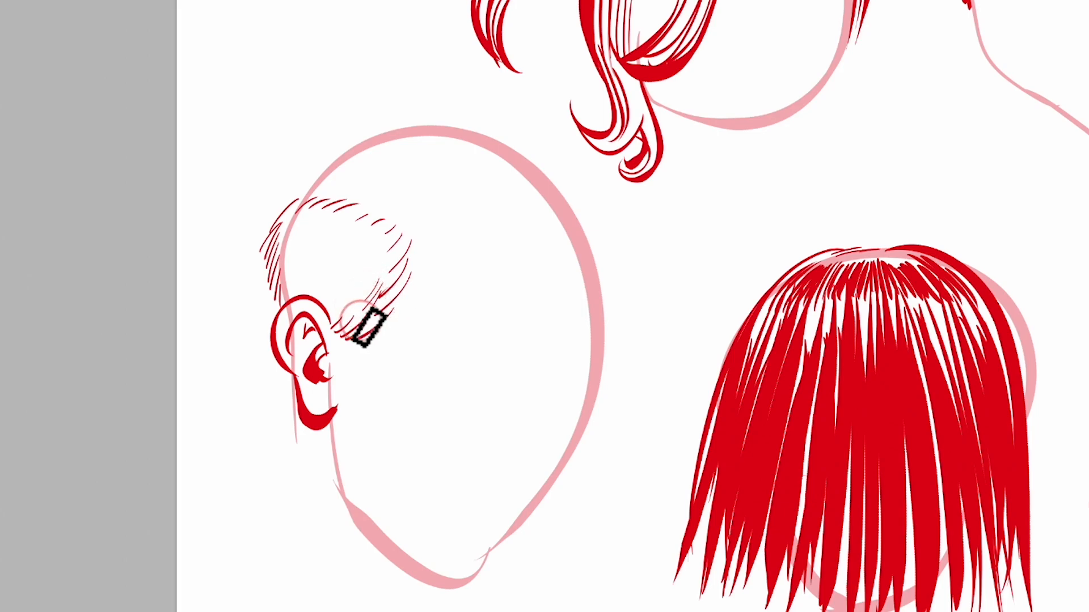
# Fill the cropped hair directly above and in front of the ear with short, fine directional strokes
pyautogui.moveTo(369, 282); pyautogui.dragTo(352, 308)
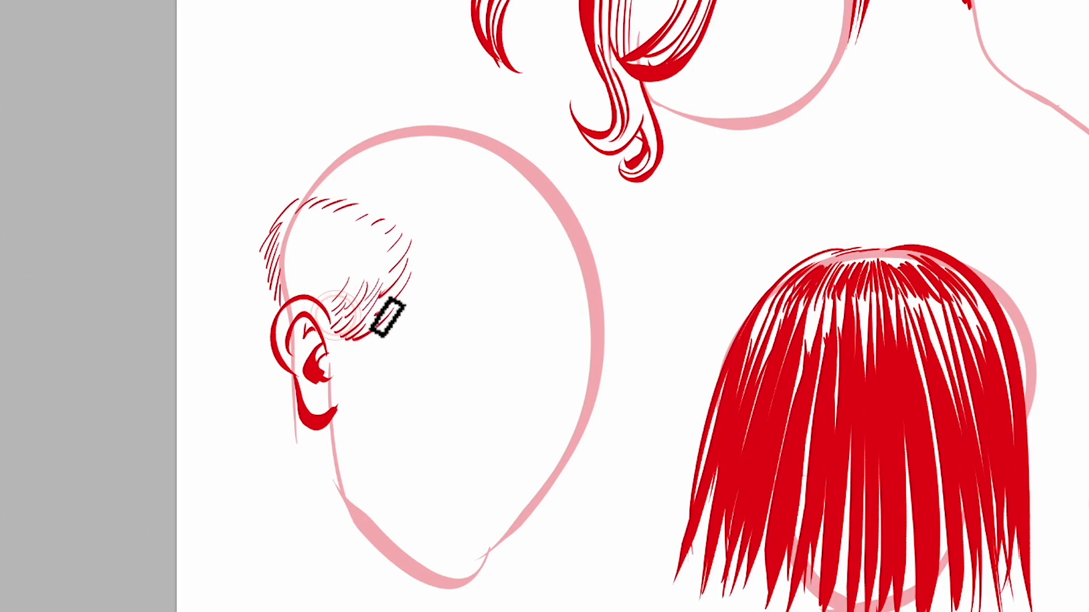
pyautogui.moveTo(335, 286); pyautogui.dragTo(325, 299)
pyautogui.moveTo(285, 251)
pyautogui.mouseDown()
pyautogui.moveTo(278, 292)
pyautogui.moveTo(300, 288)
pyautogui.mouseUp()
pyautogui.moveTo(306, 272); pyautogui.dragTo(307, 291)
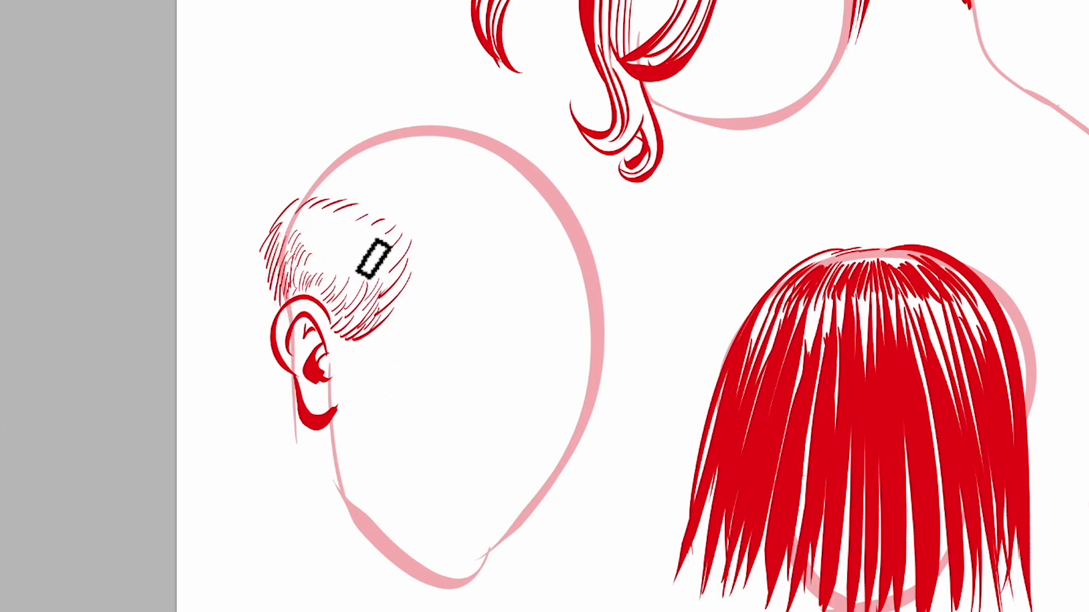
# Fill the upper part of the cropped hair with short fine strokes running inward from its edge
pyautogui.moveTo(368, 232); pyautogui.dragTo(358, 251)
pyautogui.moveTo(353, 228)
pyautogui.mouseDown()
pyautogui.moveTo(342, 238)
pyautogui.moveTo(315, 218)
pyautogui.moveTo(326, 217)
pyautogui.mouseUp()
pyautogui.moveTo(393, 228); pyautogui.dragTo(381, 240)
pyautogui.moveTo(383, 241); pyautogui.dragTo(380, 257)
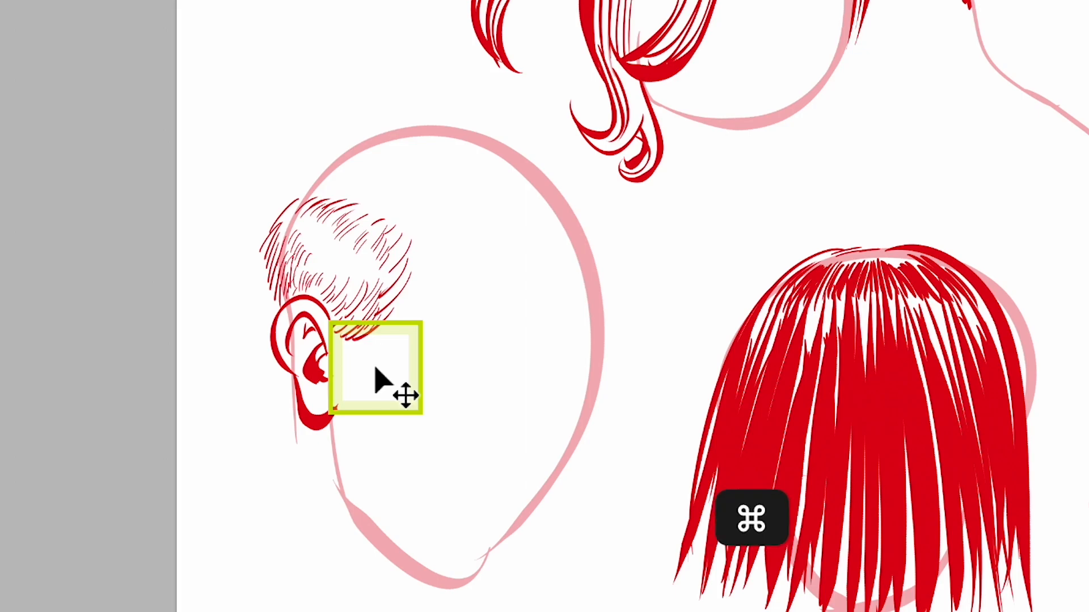
pyautogui.press('super+minus')
pyautogui.press('space')
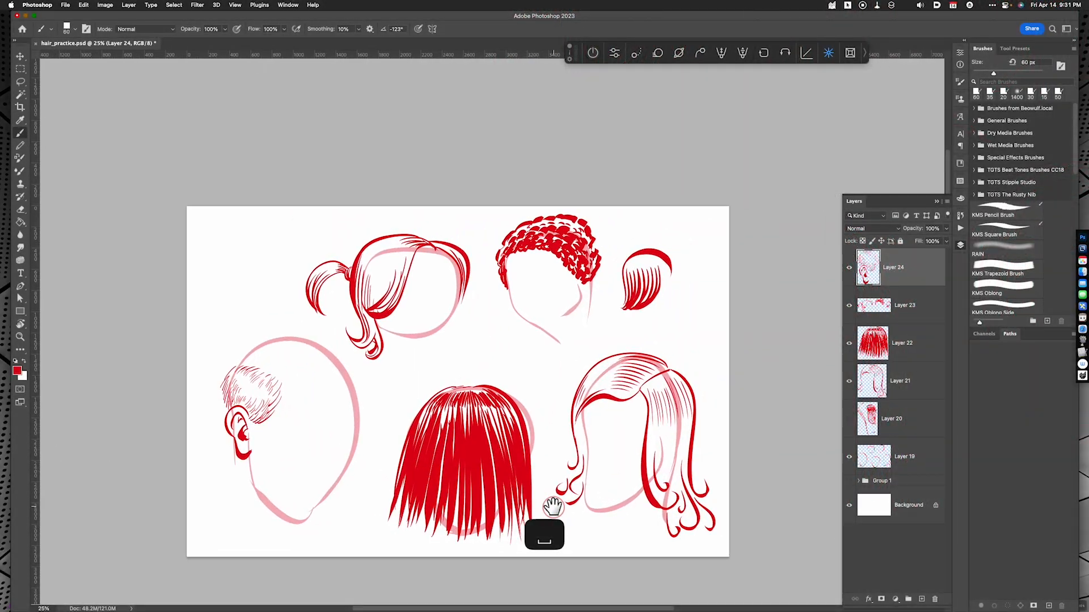
pyautogui.moveTo(553, 506); pyautogui.dragTo(554, 509)
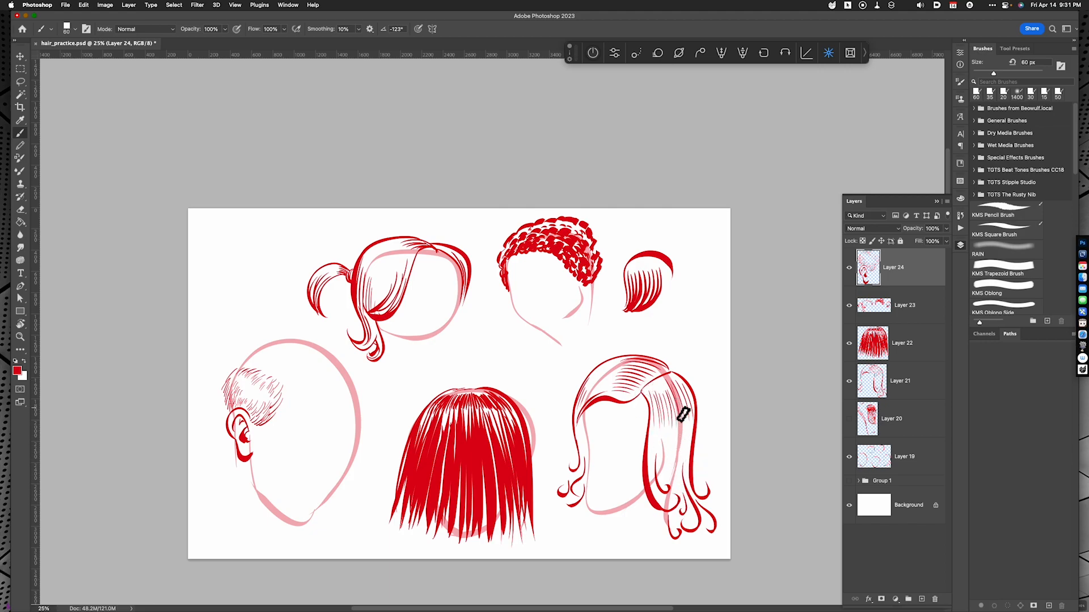
pyautogui.click(558, 329)
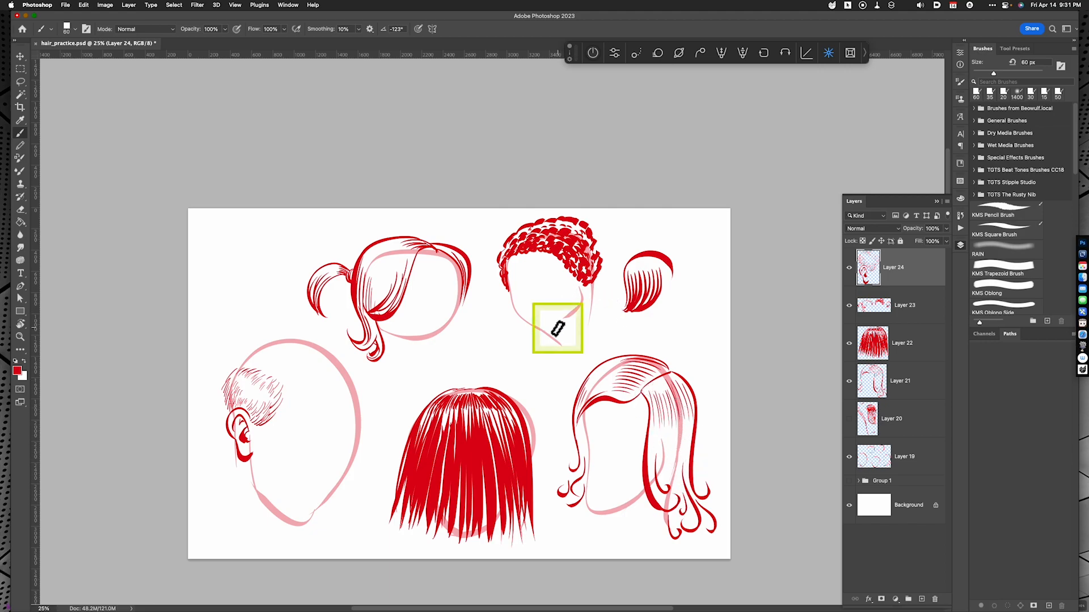